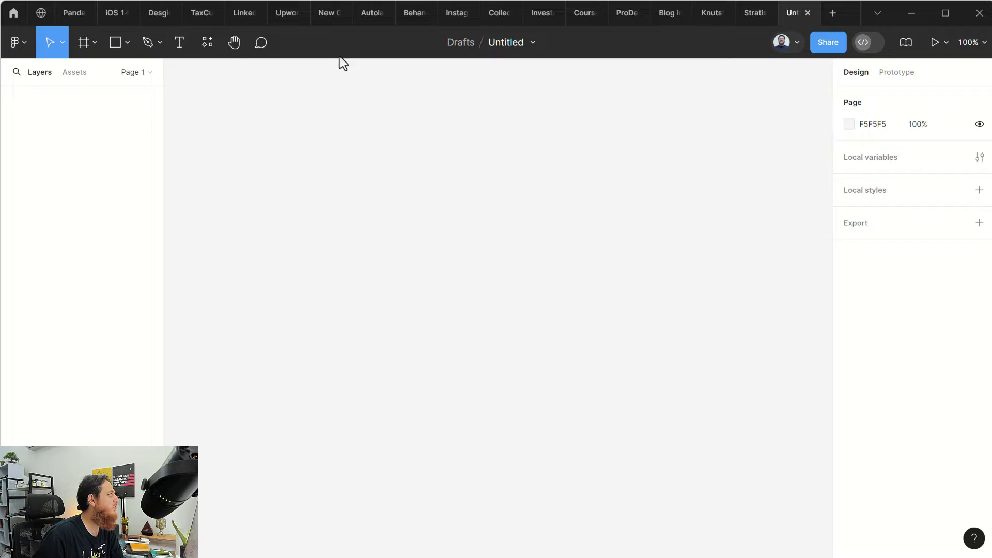
Bring up Figma's recent plugins list, with Ux Magic AI - Wireframe Generator listed.
left_click(201, 45)
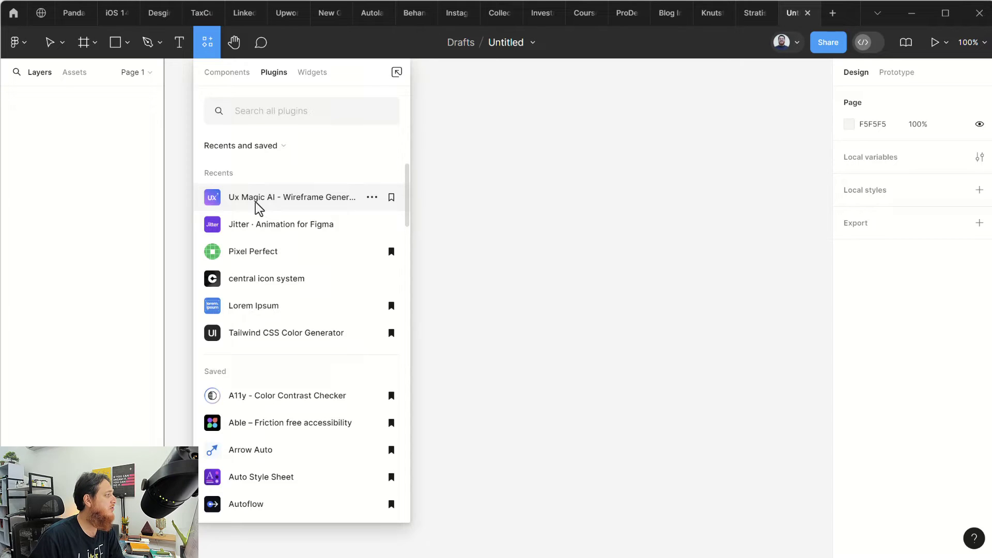
Run Ux Magic AI with 'create a website for an online design instructor including home page and contact page', 2 pages.
left_click(258, 203)
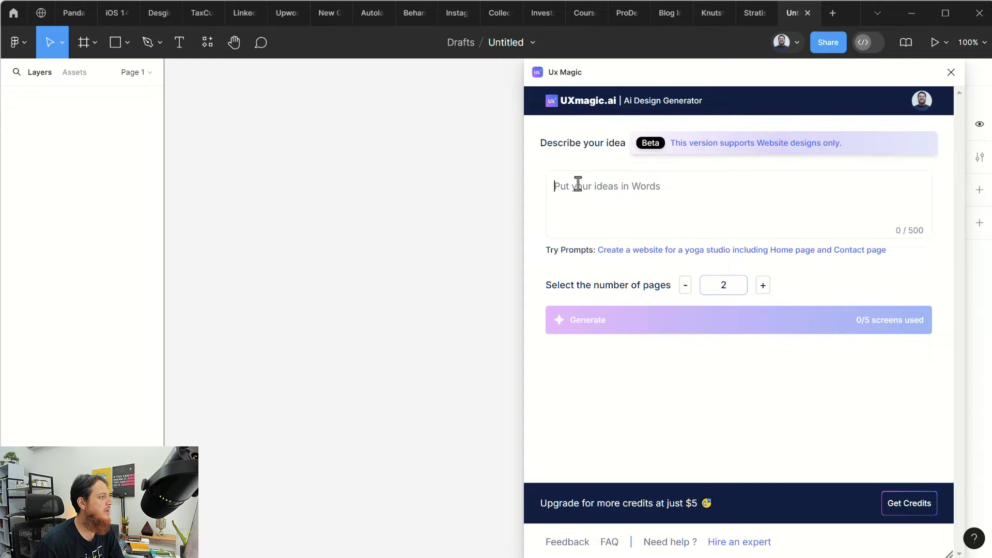
type("c")
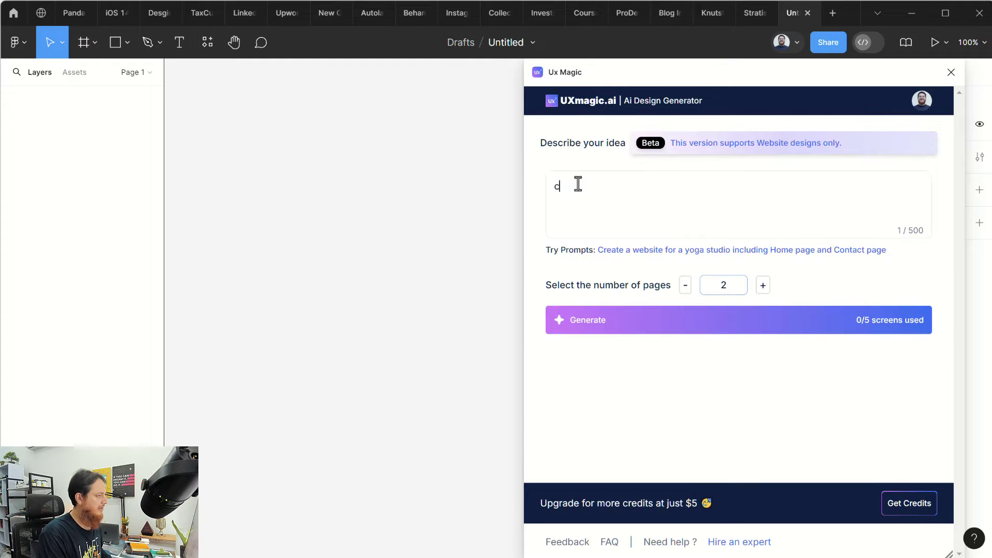
type("reate a website for an online design instructor including home page and contact page. Use one video in the header. one f")
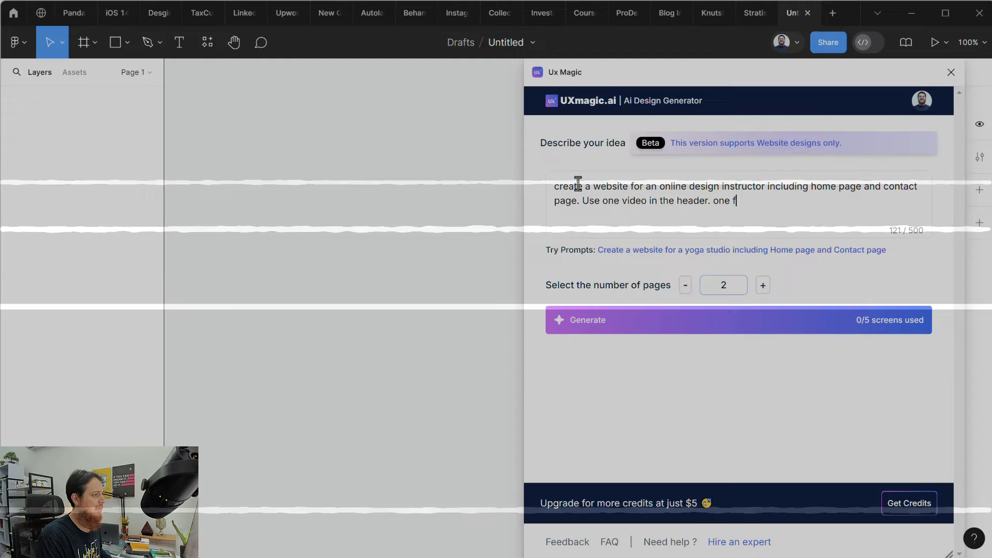
type("aq section, one carousal with 5 courses section along with student testimonial sections. Keep it clean have a CTA button with two pricing models \"Take free peek\" and ")
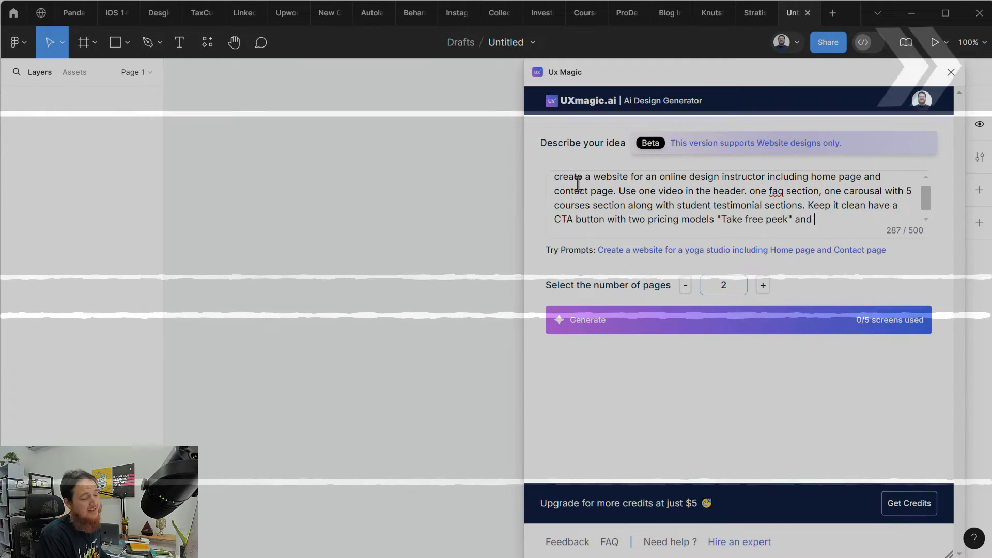
type("\"Buy UX bundle in $199\"")
left_click(652, 331)
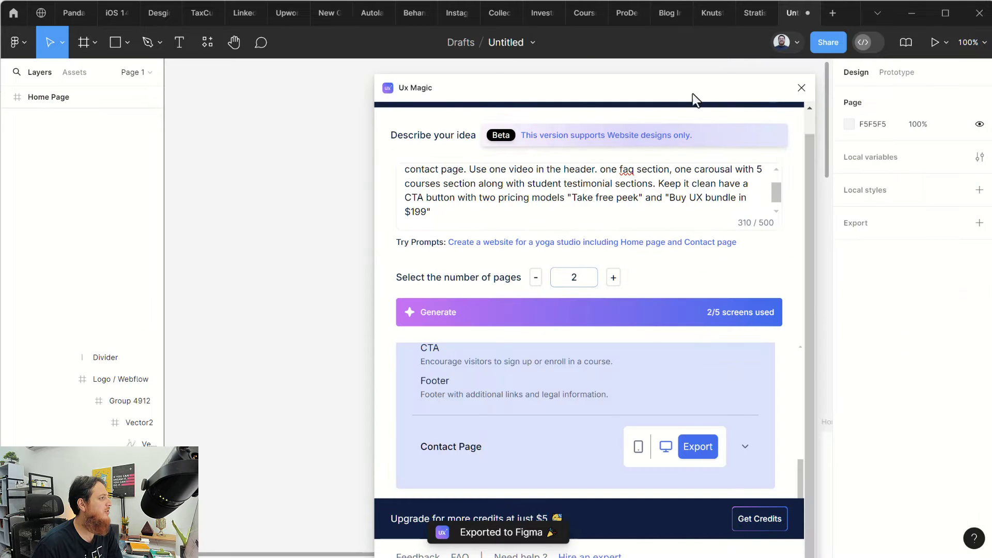
left_click_drag(698, 72, 303, 84)
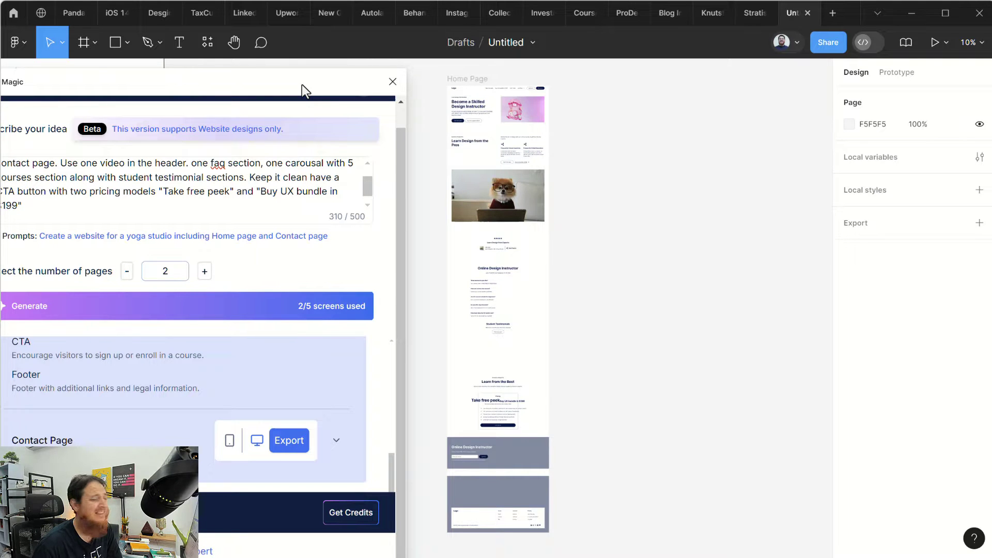
Export the generated Contact Page, then close the Ux Magic plugin.
left_click_drag(302, 85, 888, 85)
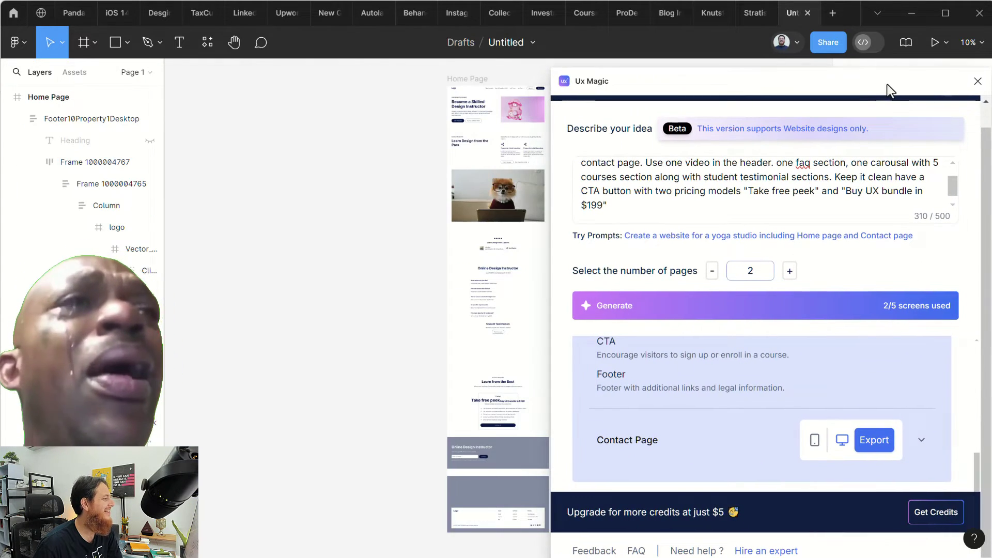
left_click(871, 444)
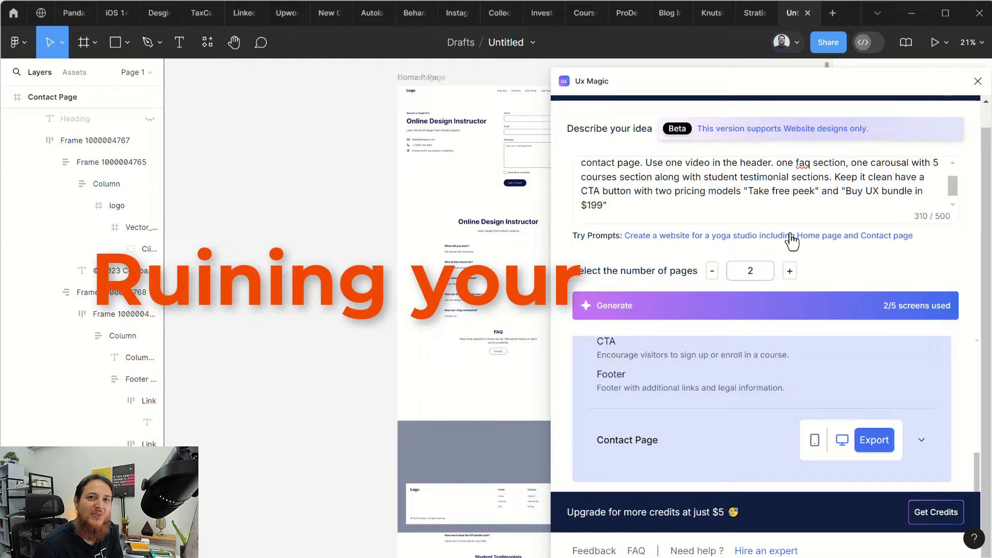
left_click(978, 83)
scroll(724, 308, "down", 1)
scroll(726, 307, "up", 4)
scroll(725, 308, "down", 8)
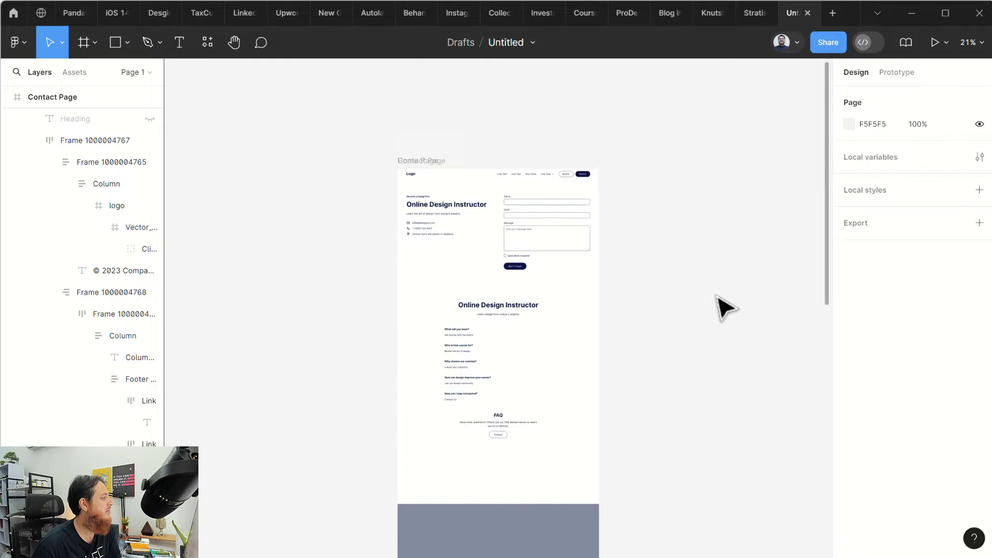
scroll(725, 308, "up", 4)
scroll(725, 308, "up", 6)
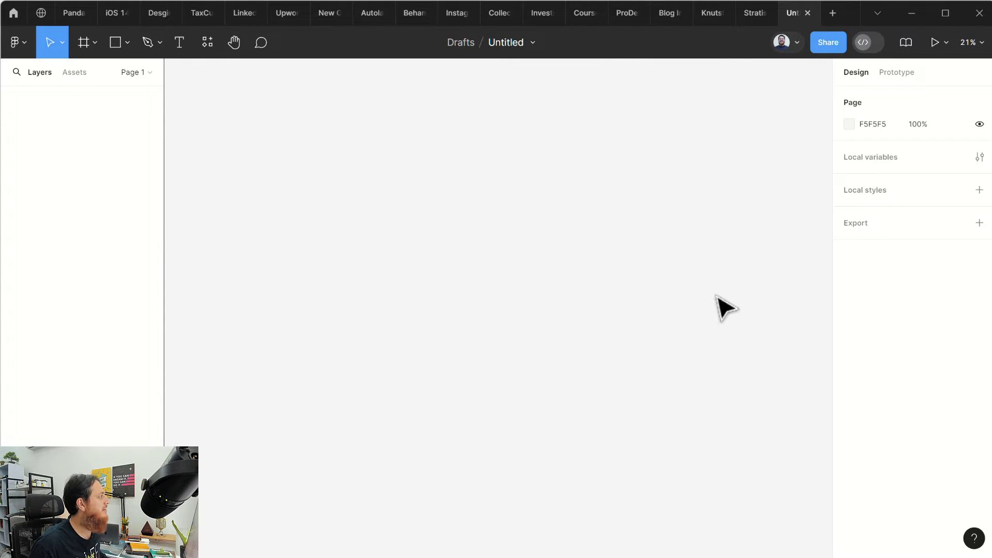
Relaunch Ux Magic and generate a one-page yoga studio sitemap from its suggested prompt.
left_click(209, 43)
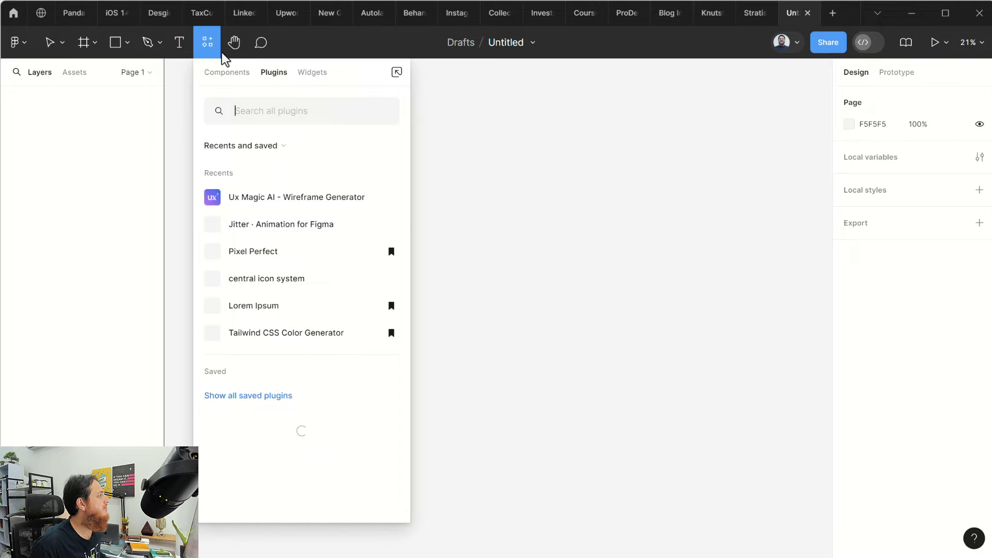
left_click(283, 197)
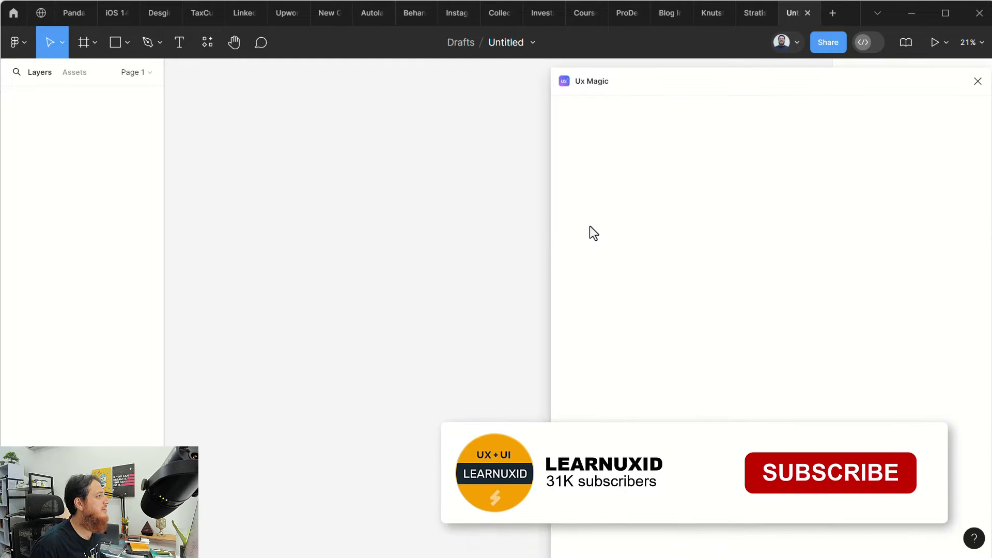
left_click(711, 206)
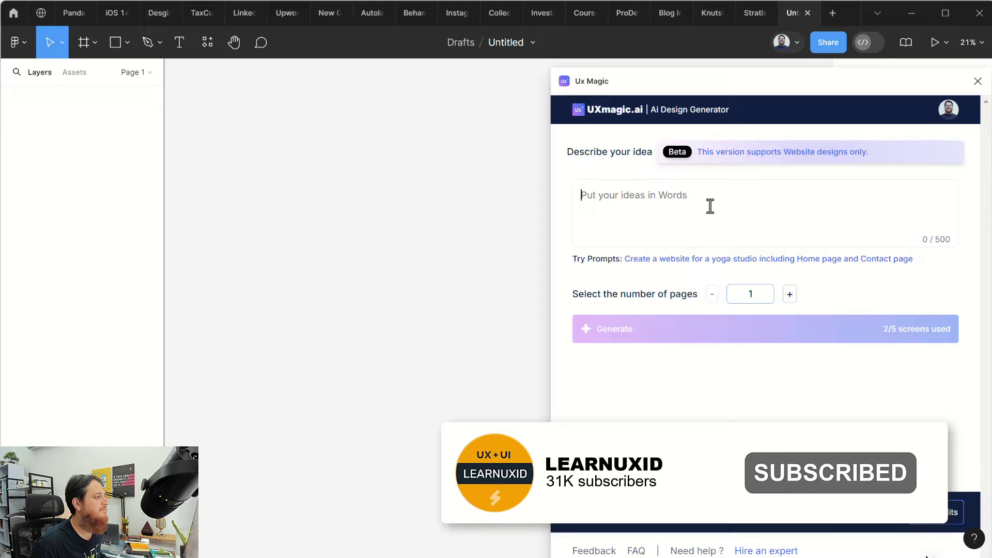
type("create a website for an online instur")
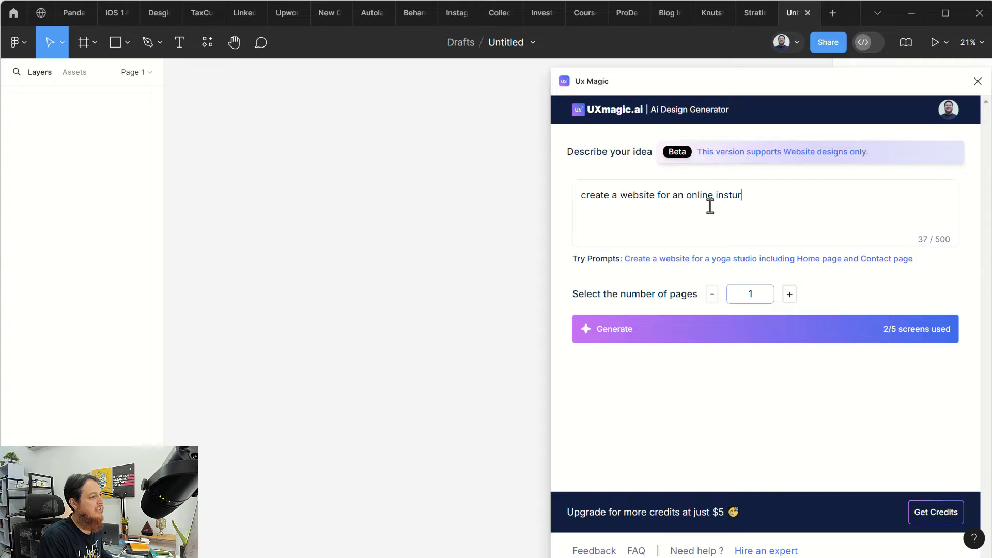
left_click(778, 327)
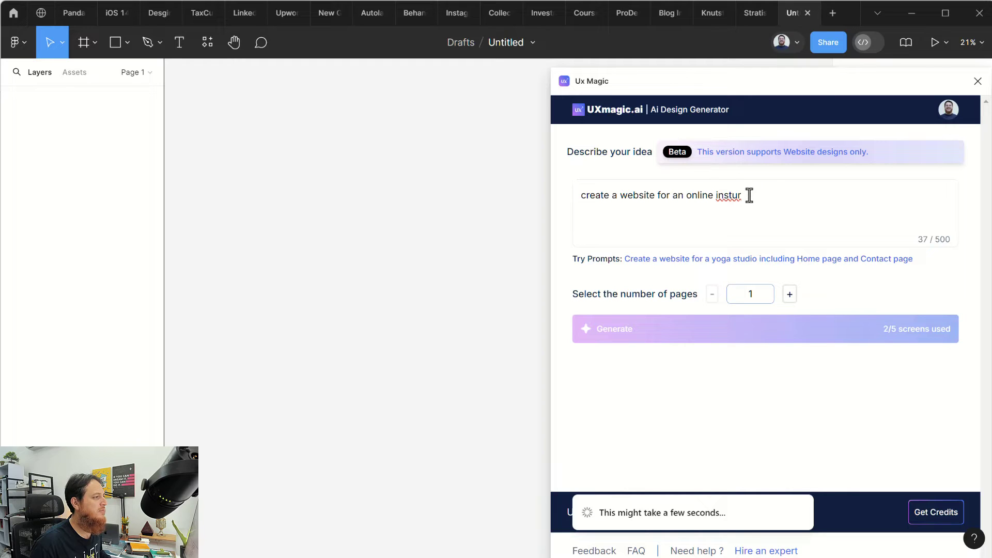
left_click(715, 261)
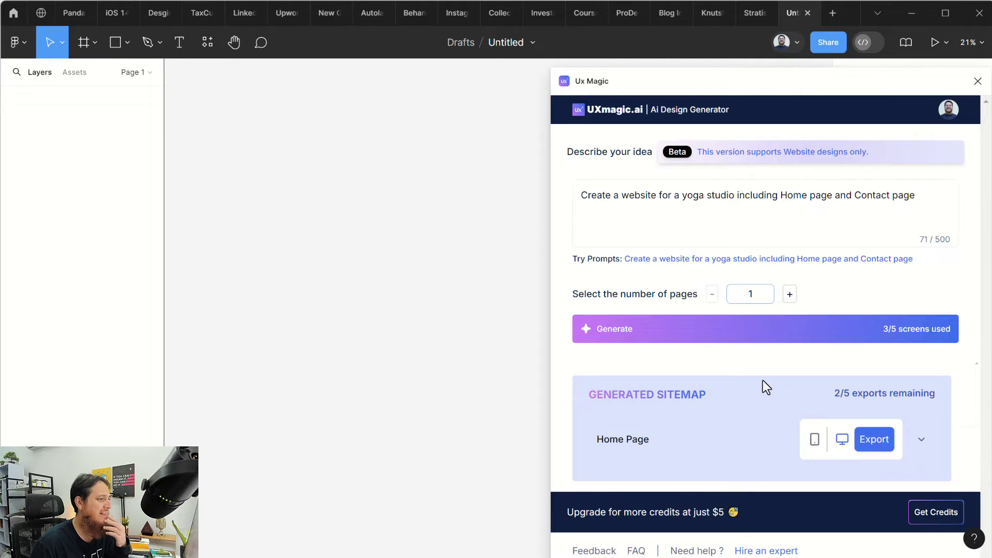
Export the yoga studio Home Page wireframe as a desktop frame and close Ux Magic.
left_click(870, 446)
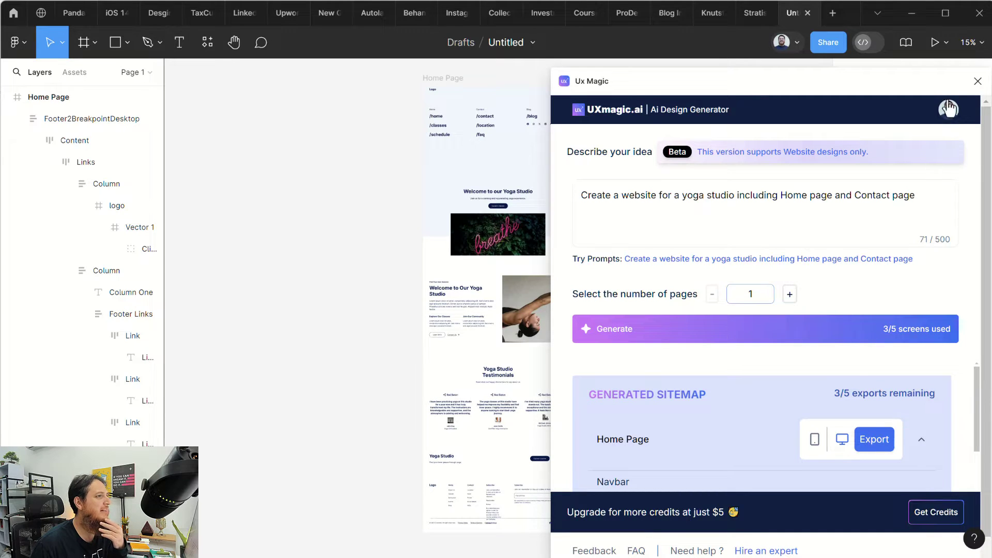
left_click(977, 82)
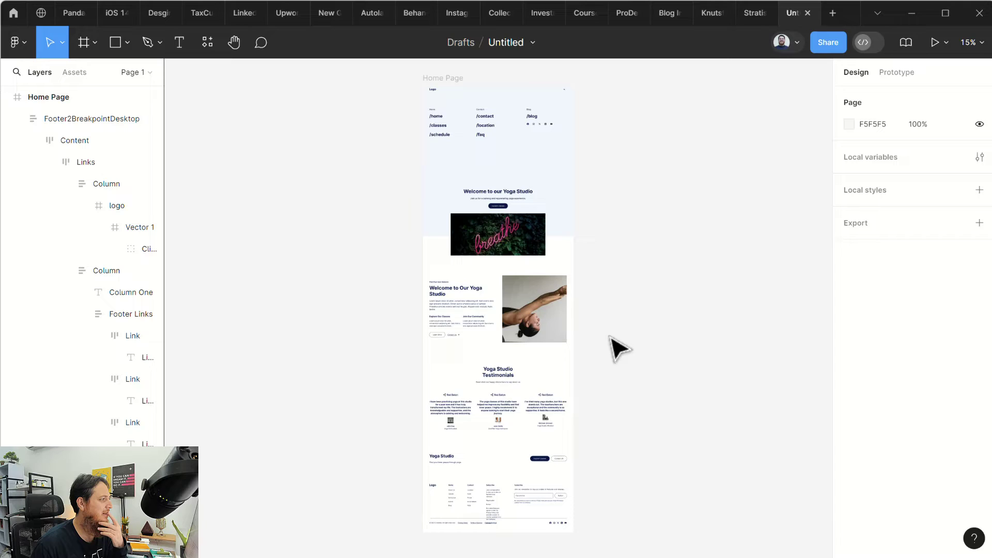
scroll(558, 382, "up", 5)
scroll(486, 372, "down", 2)
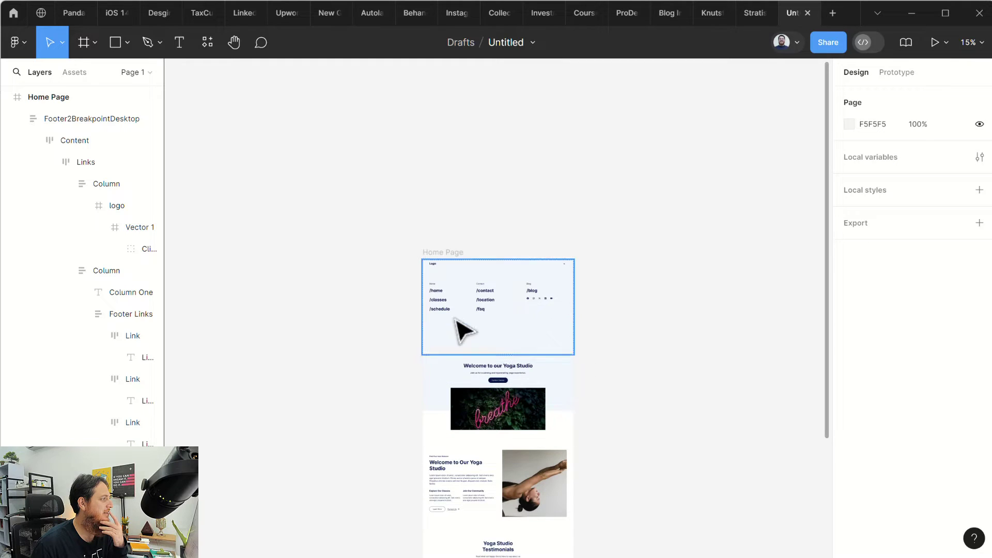
left_click(443, 253)
key("shift+2")
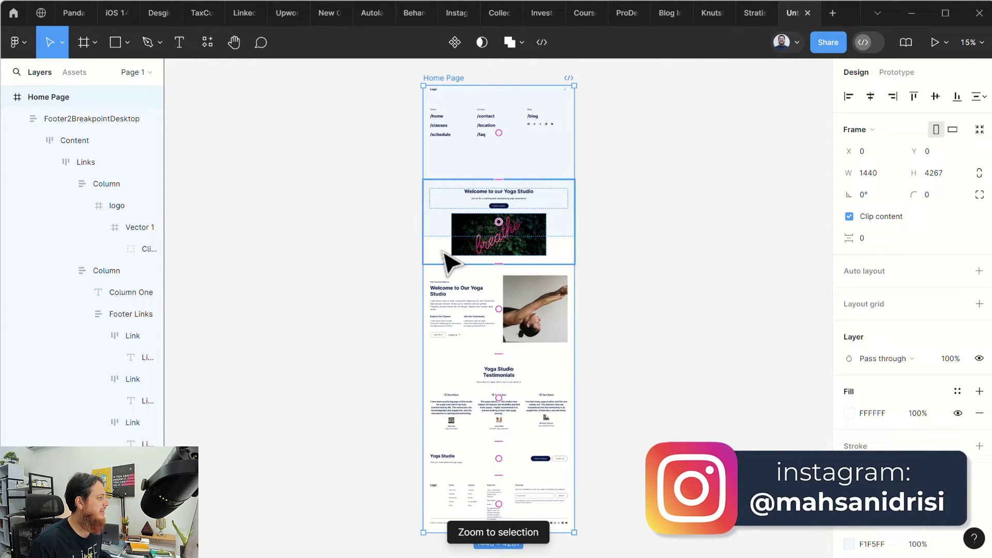
key("shift+0")
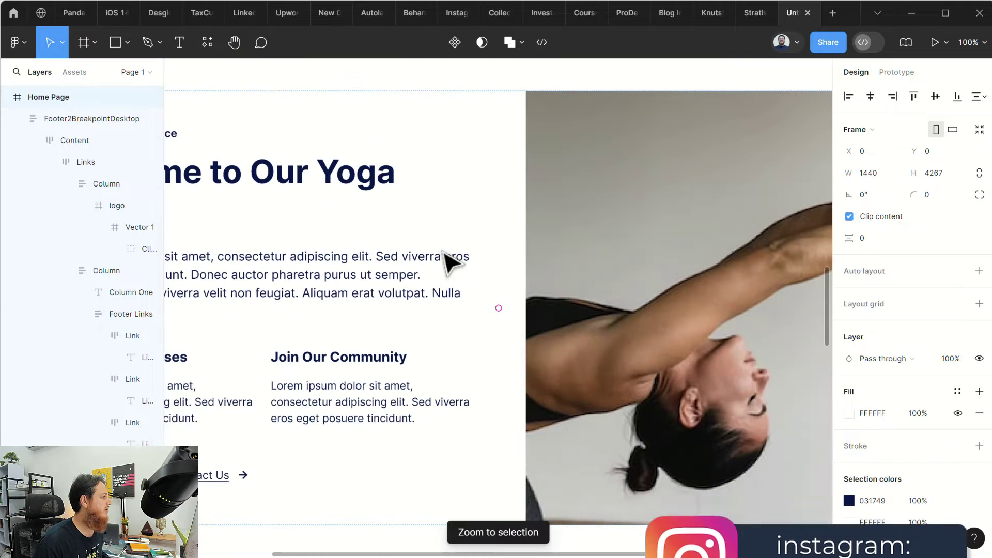
key("minus")
key("minus")
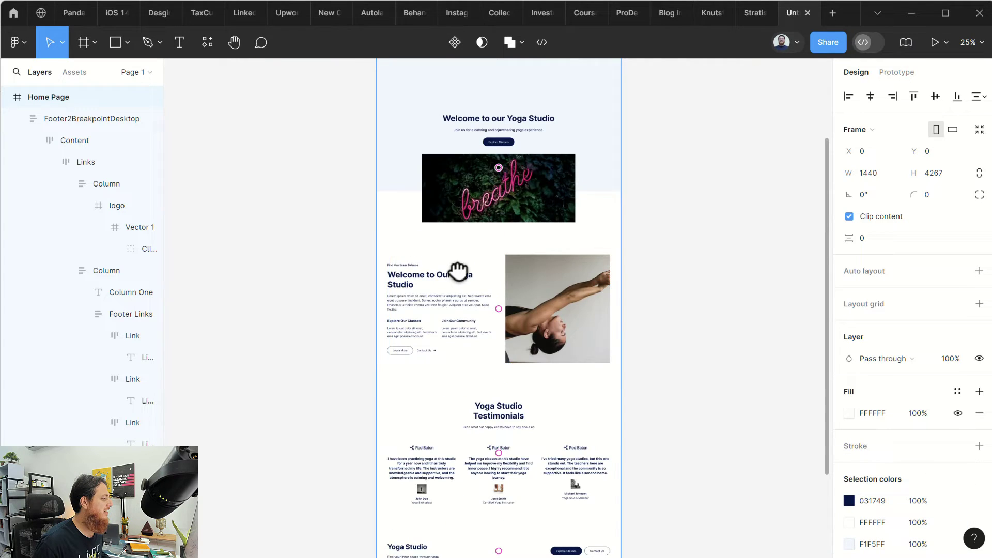
left_click_drag(459, 272, 508, 328)
key("plus")
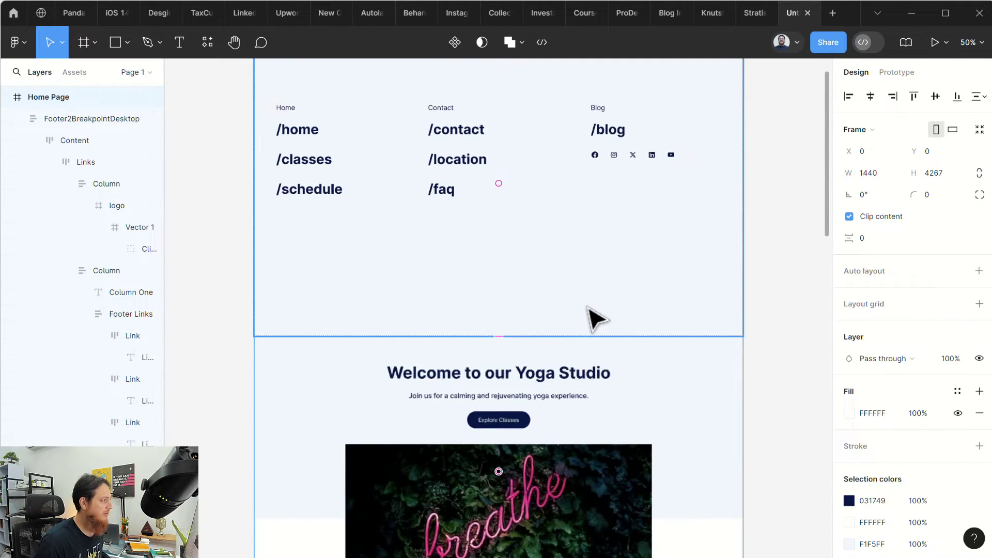
scroll(584, 305, "up", 5)
scroll(607, 343, "down", 3)
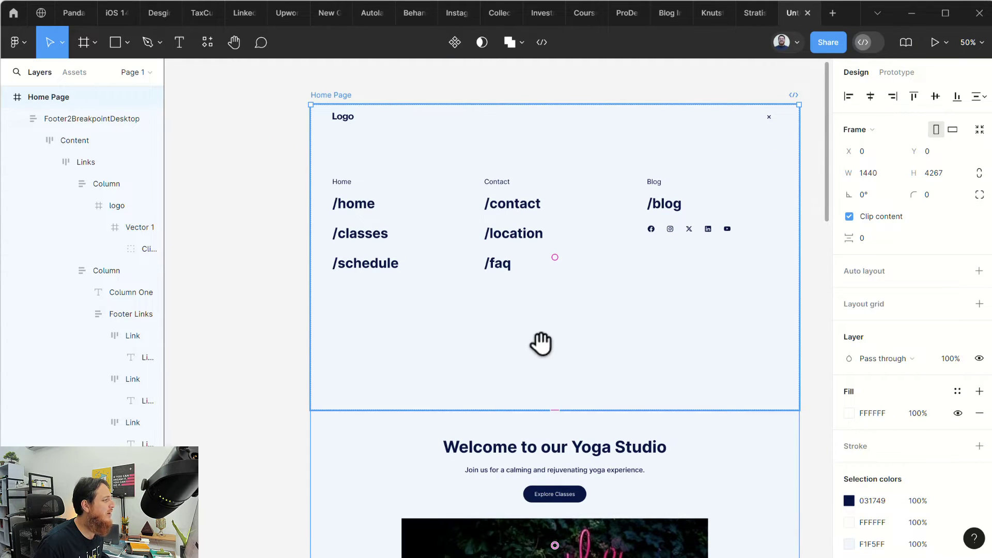
left_click_drag(545, 315, 555, 250)
scroll(558, 324, "down", 5)
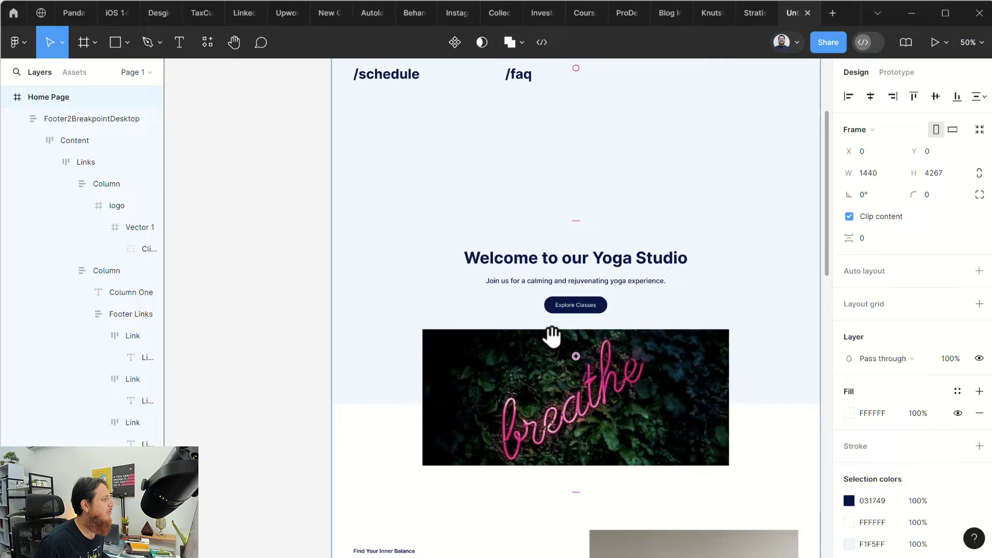
scroll(583, 254, "up", 5)
scroll(517, 357, "up", 3)
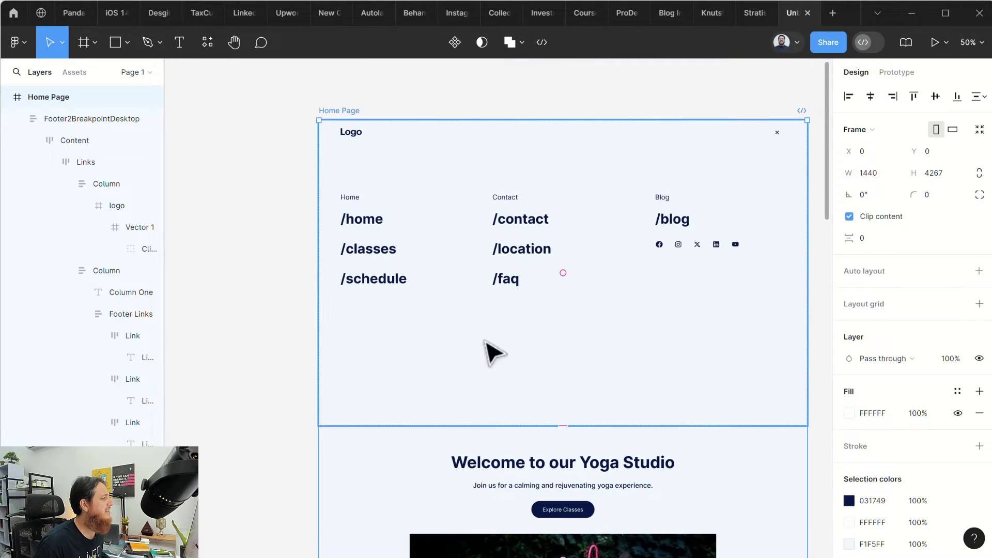
left_click_drag(593, 389, 598, 355)
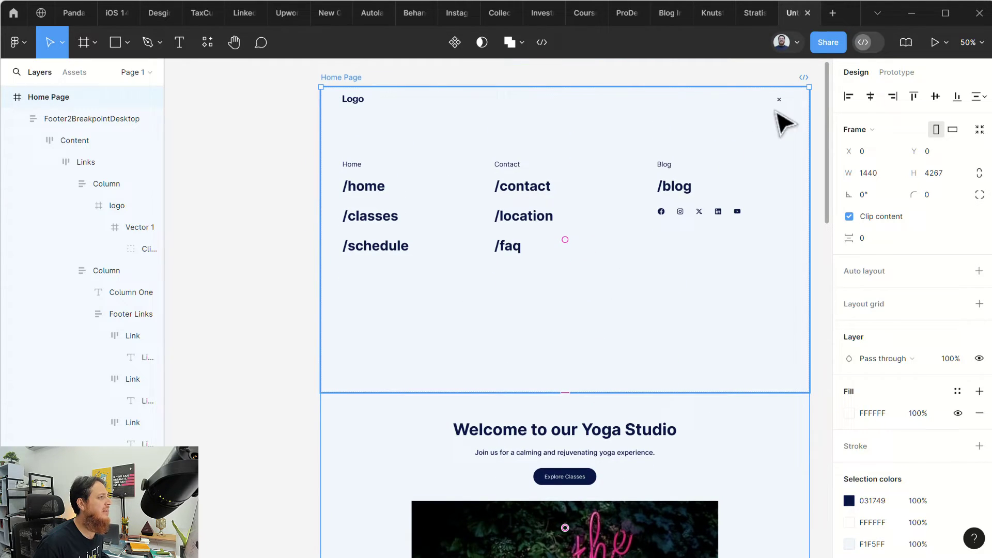
left_click(668, 188)
left_click(636, 200)
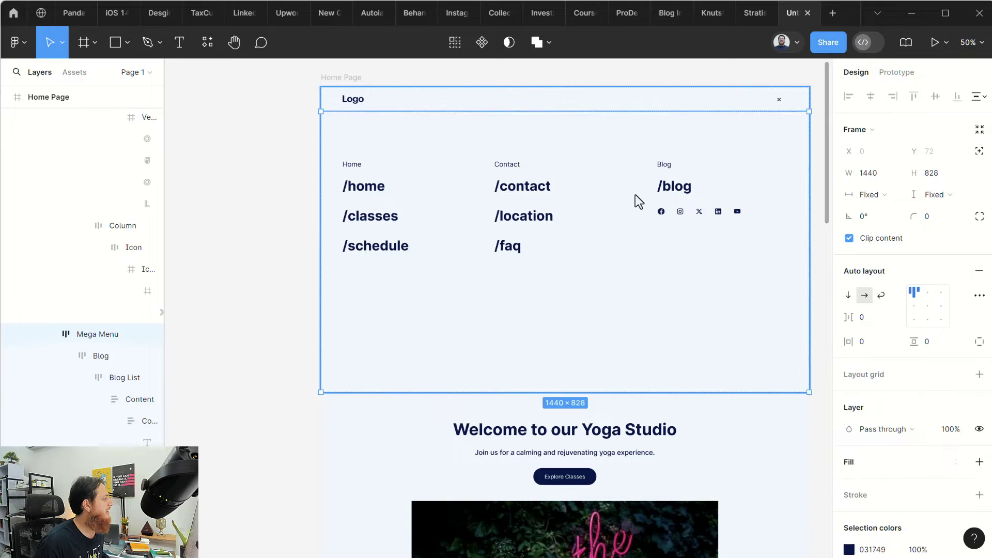
left_click(639, 202)
left_click(428, 228)
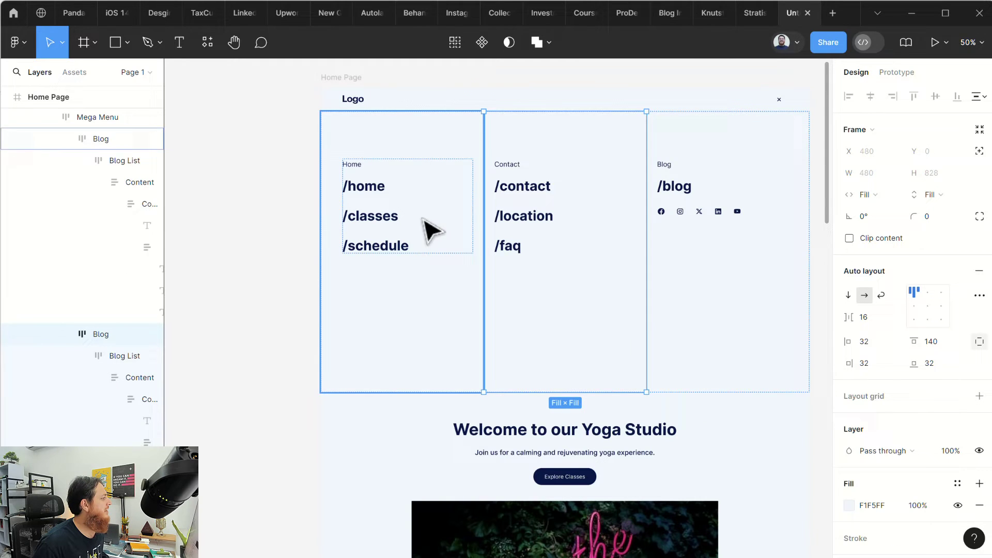
scroll(79, 343, "up", 3)
left_click(95, 253)
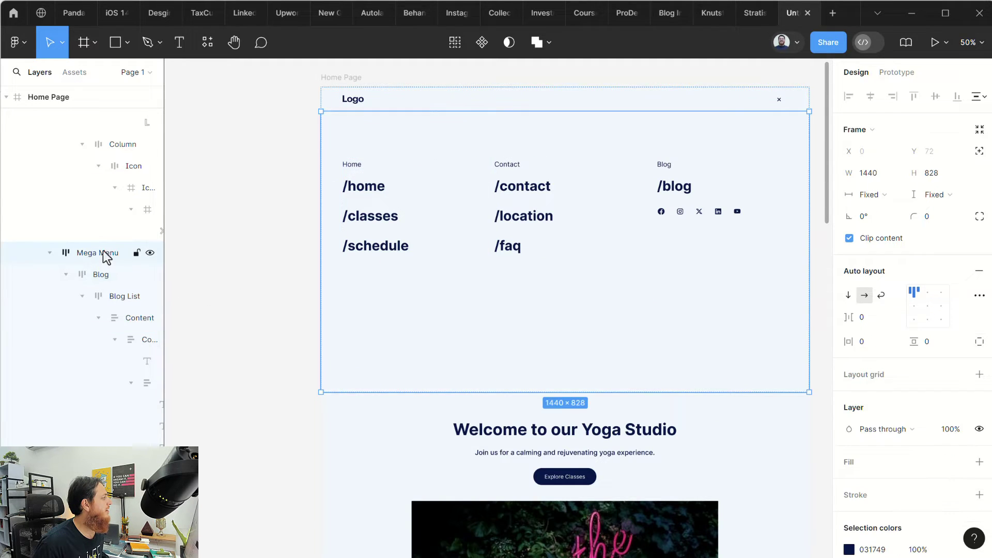
left_click(149, 253)
left_click(149, 252)
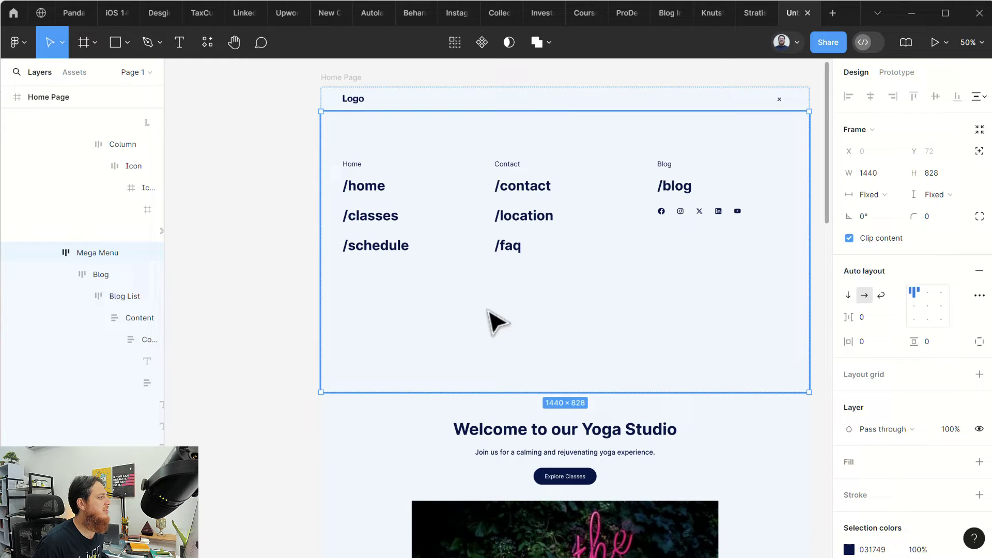
left_click(267, 381)
scroll(267, 381, "down", 5)
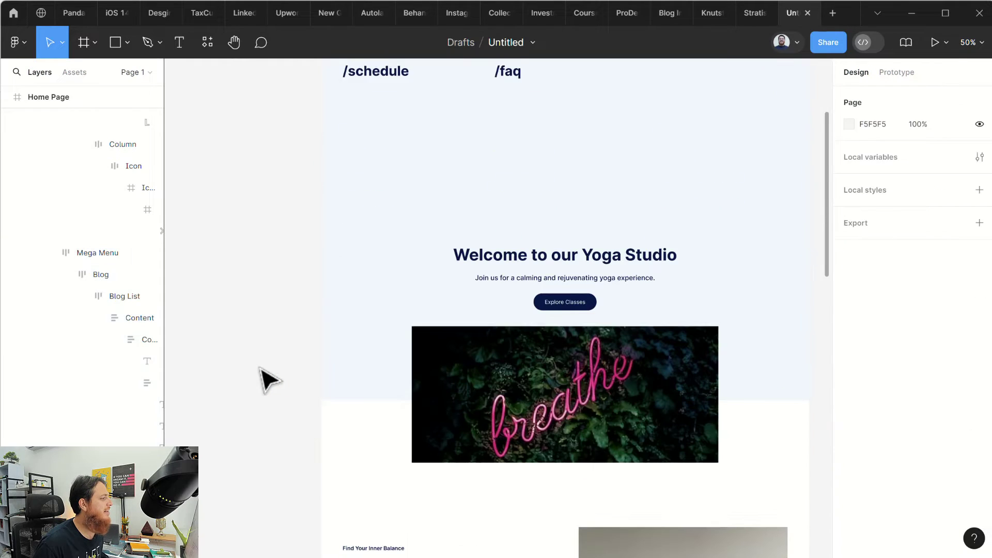
scroll(577, 368, "down", 1)
scroll(578, 368, "down", 9)
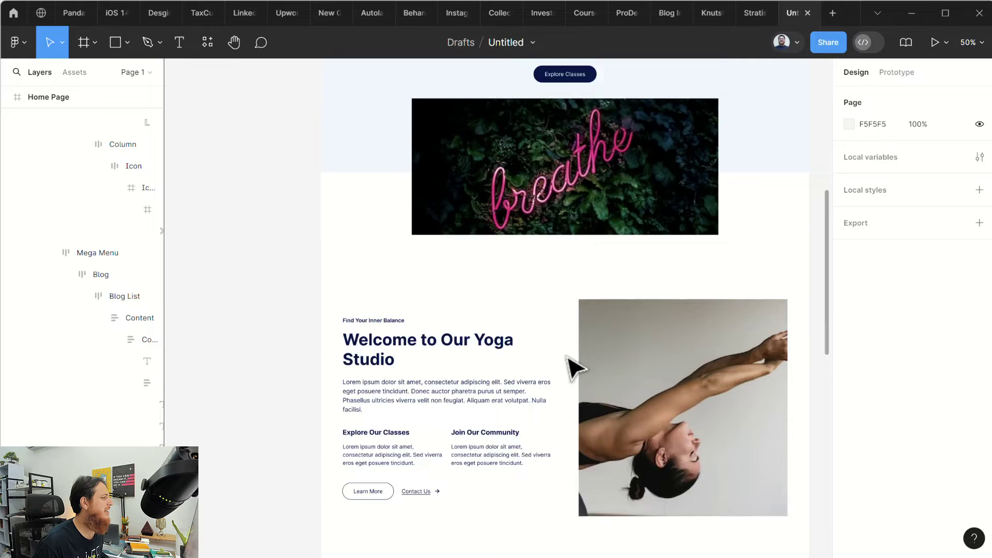
scroll(577, 367, "down", 8)
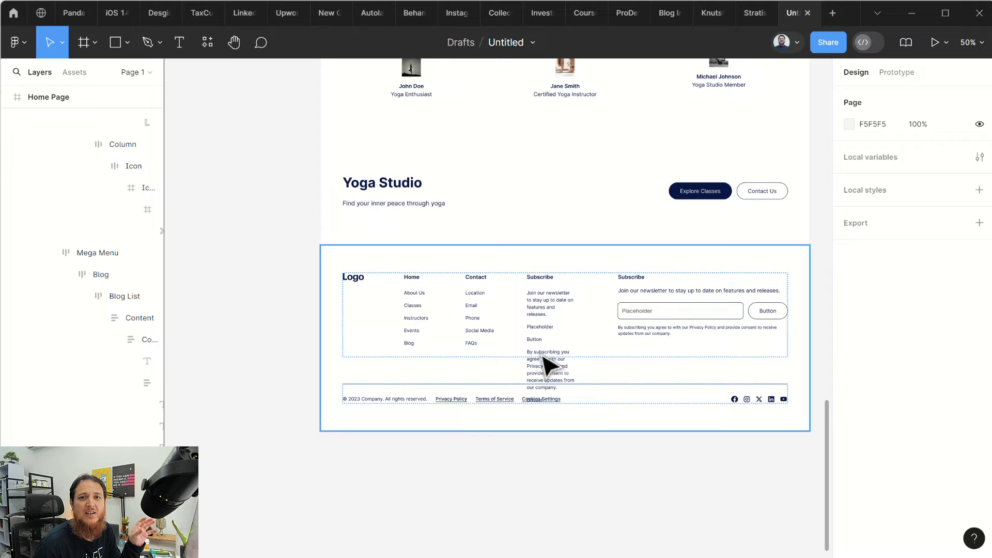
scroll(548, 364, "up", 10)
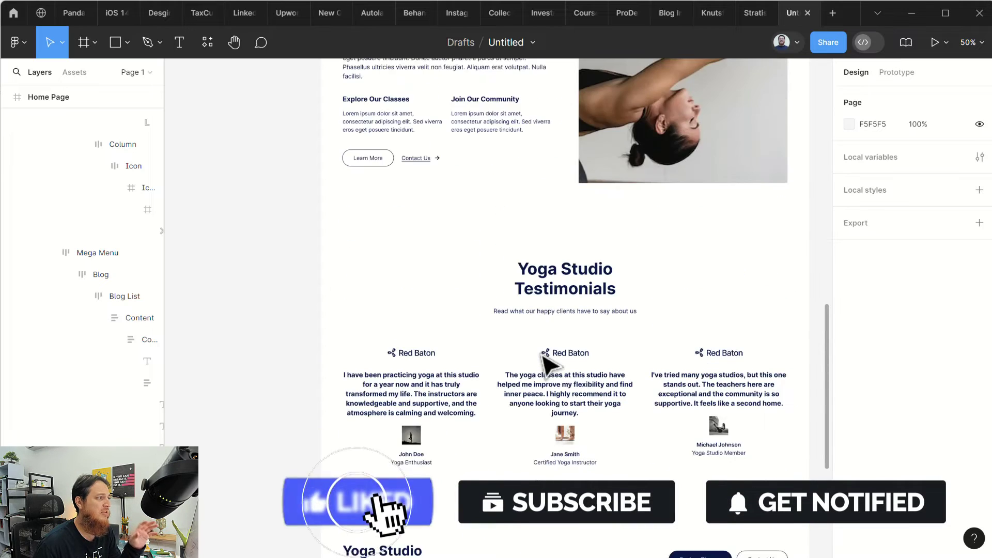
scroll(548, 364, "up", 5)
scroll(549, 365, "up", 4)
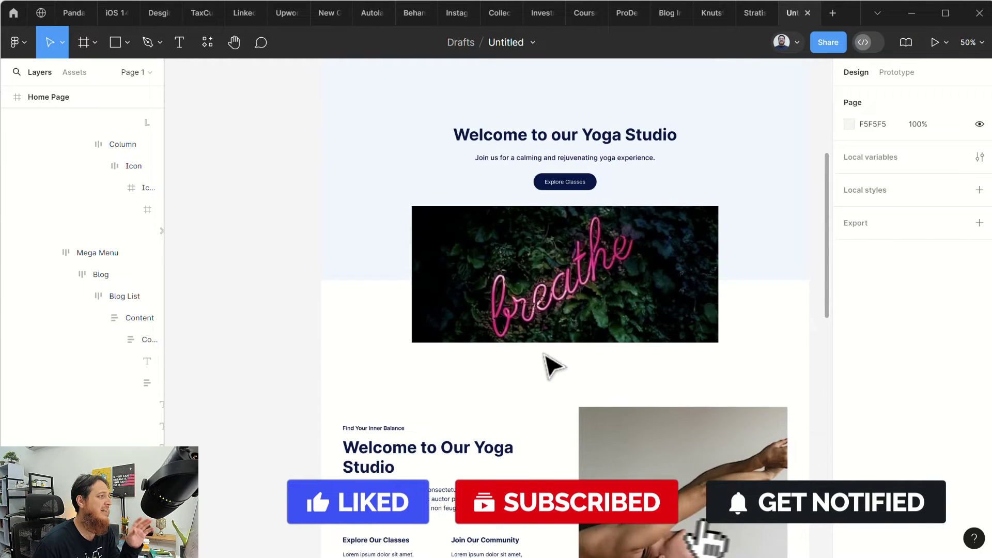
scroll(549, 365, "up", 9)
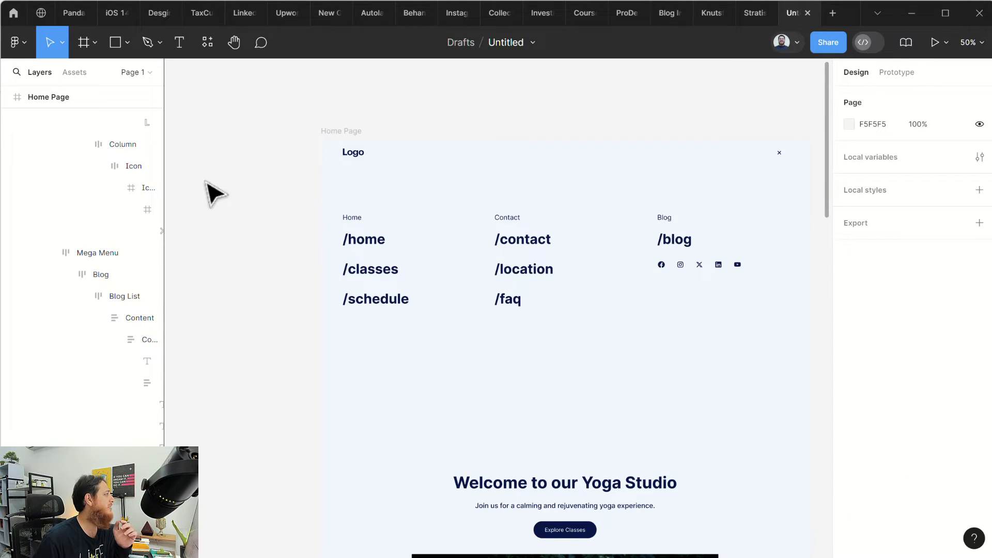
Run Ux Magic with 'create a website for an online design instructor with testimonials and a video introduction'.
left_click(207, 41)
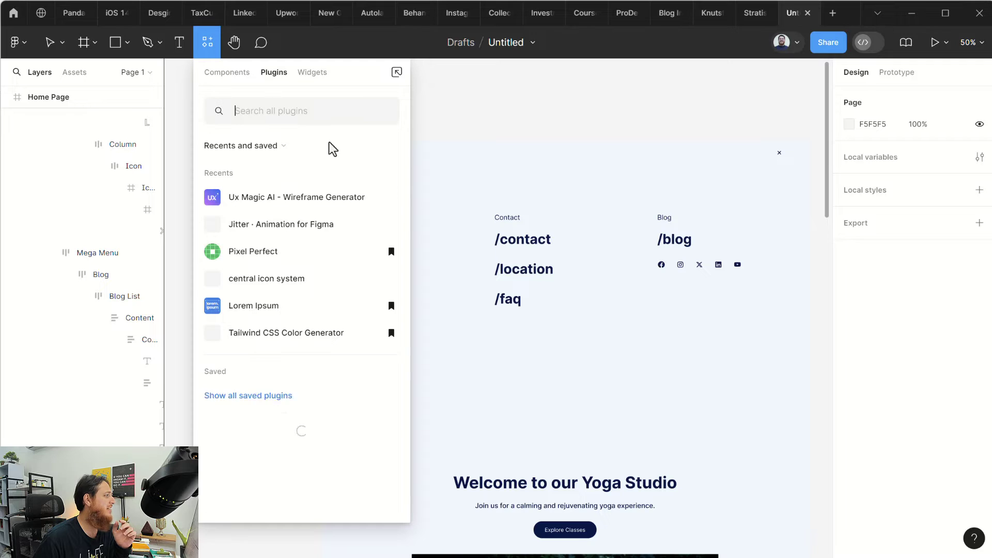
left_click(292, 197)
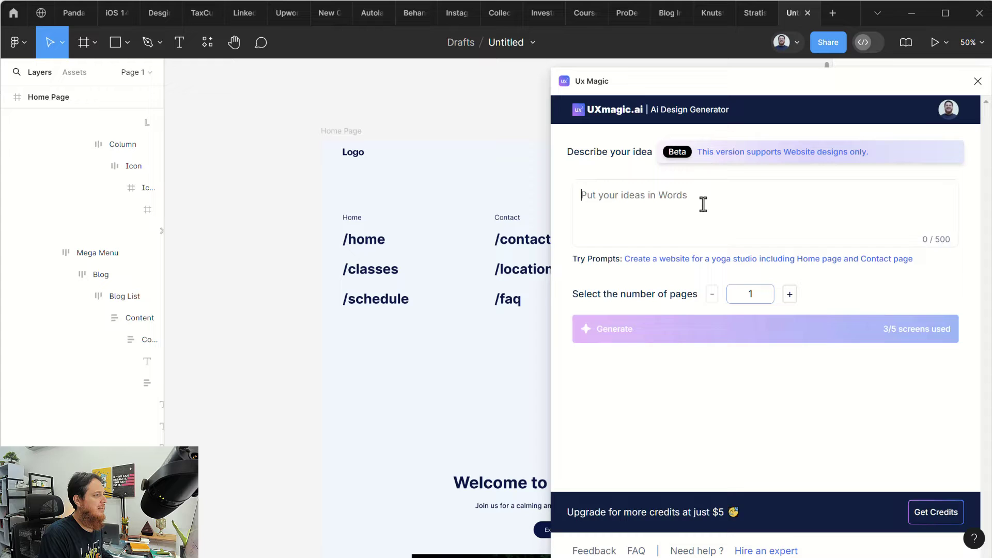
type("create a website ")
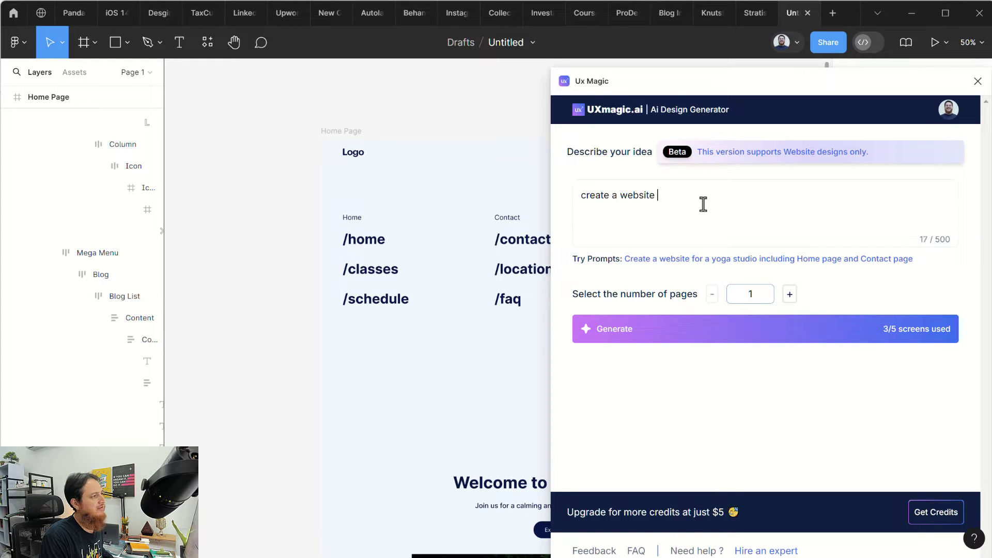
type("for an online design instructor")
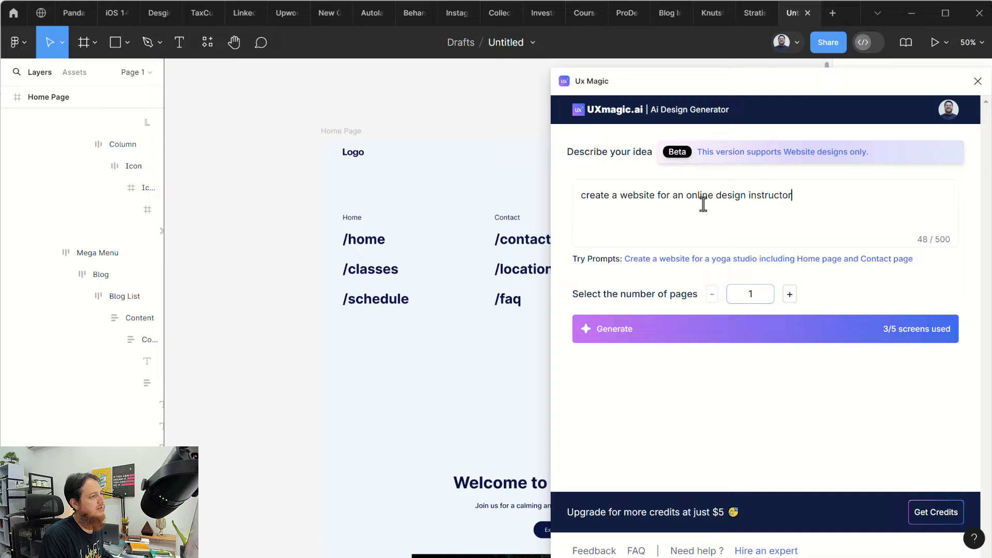
type(" with testim")
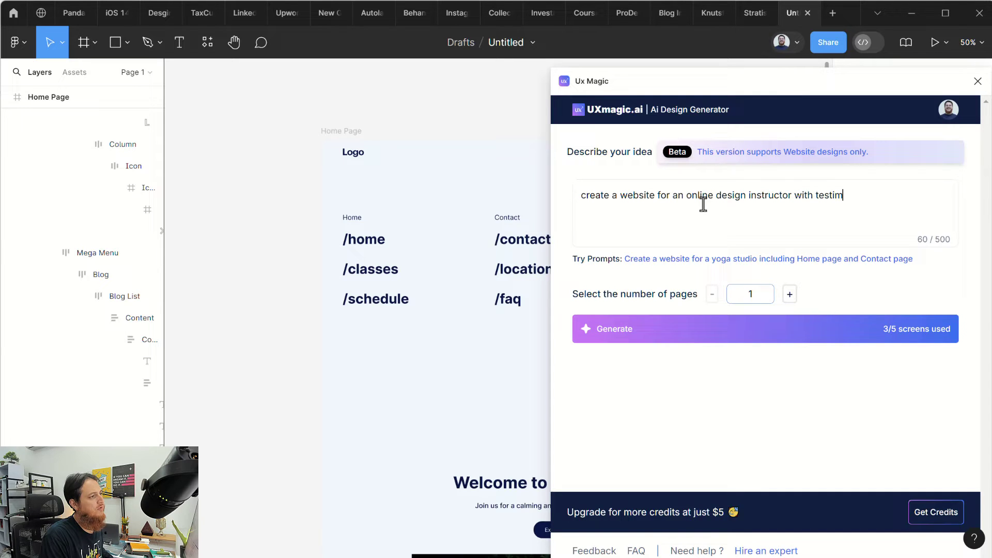
type("onials and ")
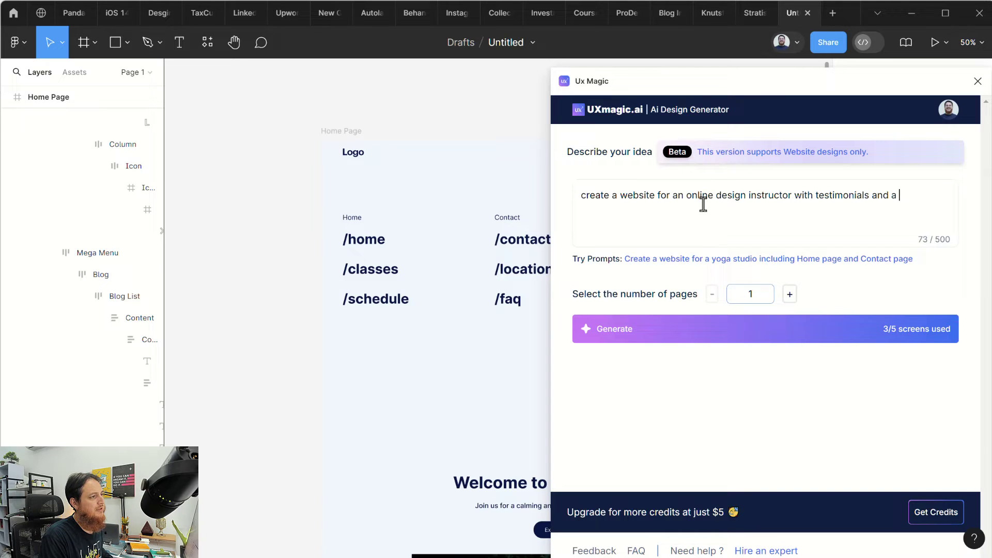
type("a video introducti")
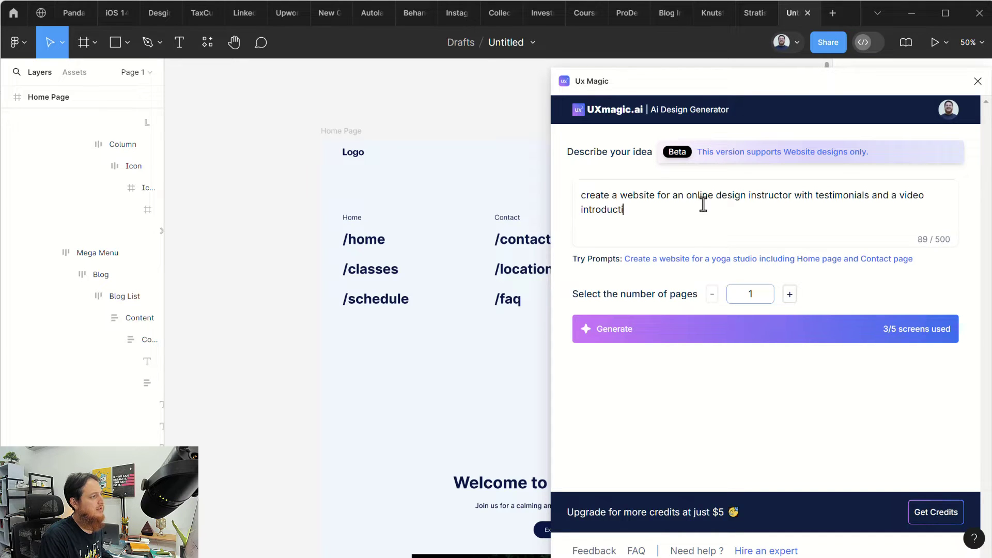
type("on.")
right_click(703, 204)
left_click(666, 341)
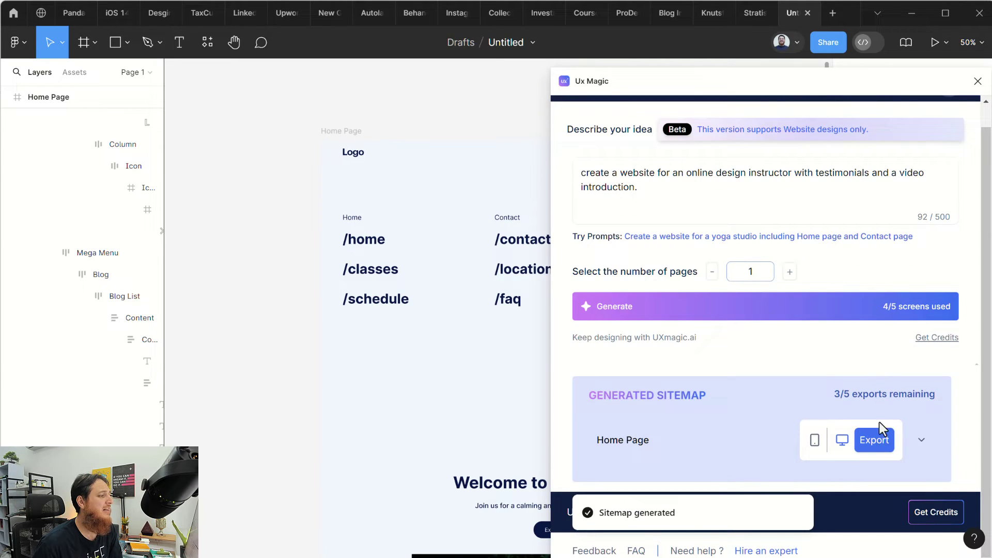
Zoom out and pan so the whole yoga Home Page frame is in view.
left_click(343, 135)
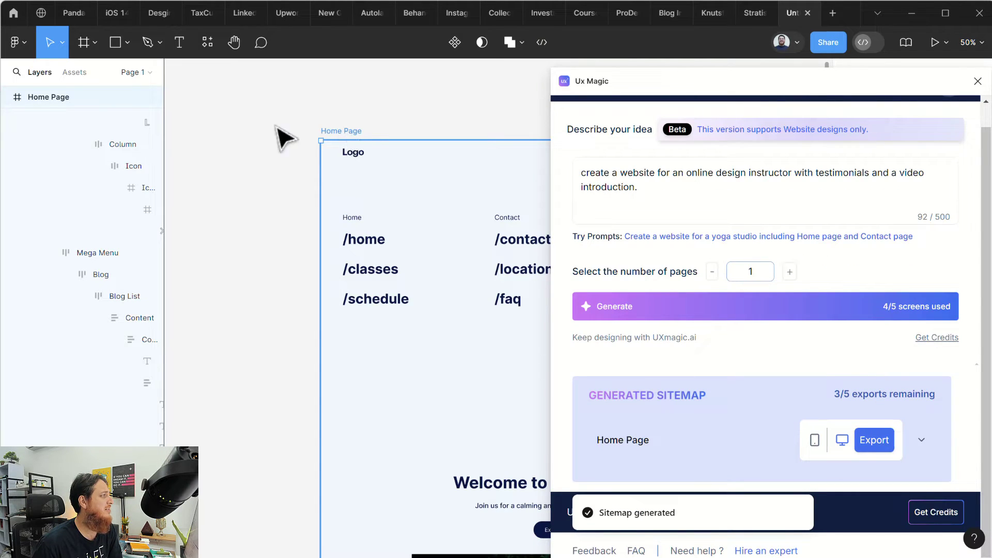
scroll(281, 137, "right", 5)
scroll(243, 150, "left", 3)
scroll(243, 150, "up", 1)
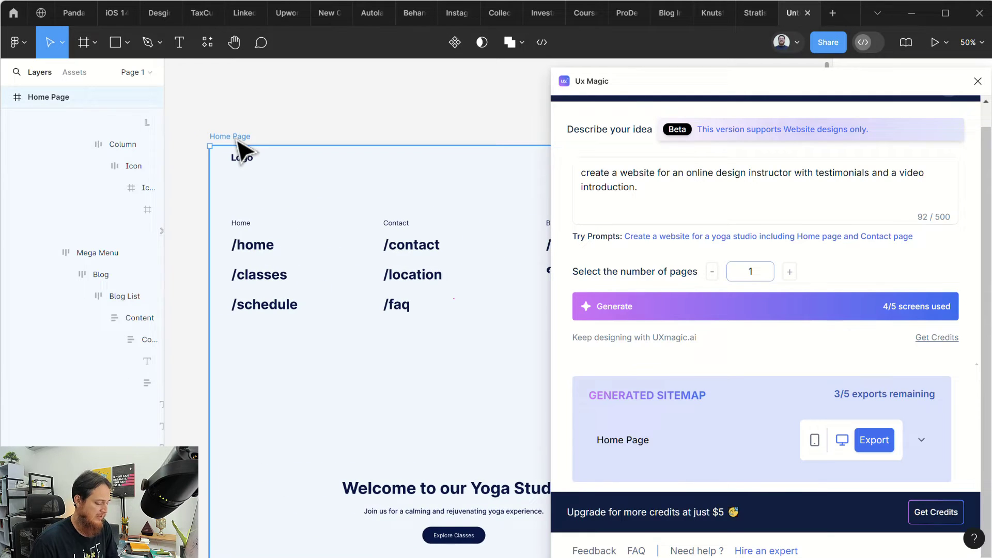
key("shift+1")
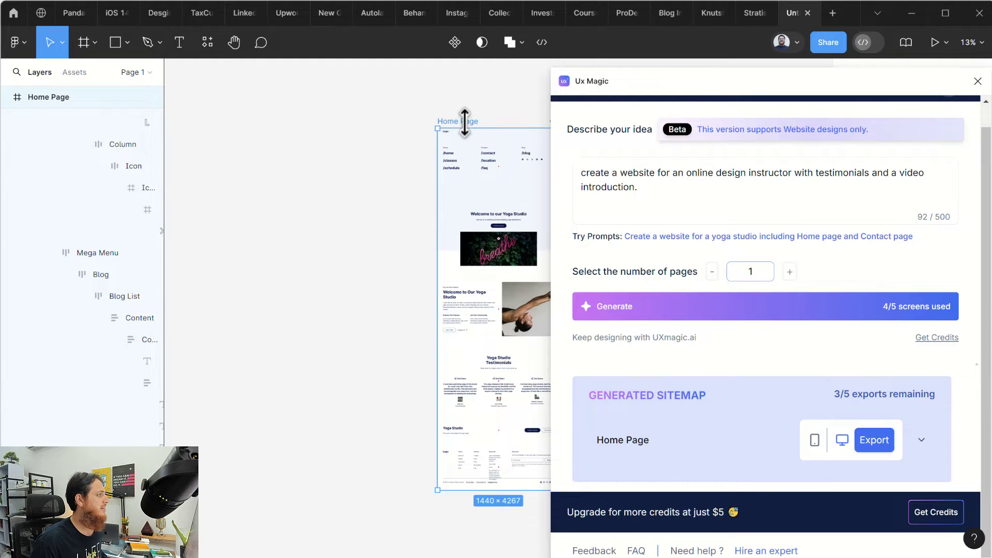
left_click_drag(460, 120, 330, 131)
scroll(331, 132, "right", 3)
left_click(426, 155)
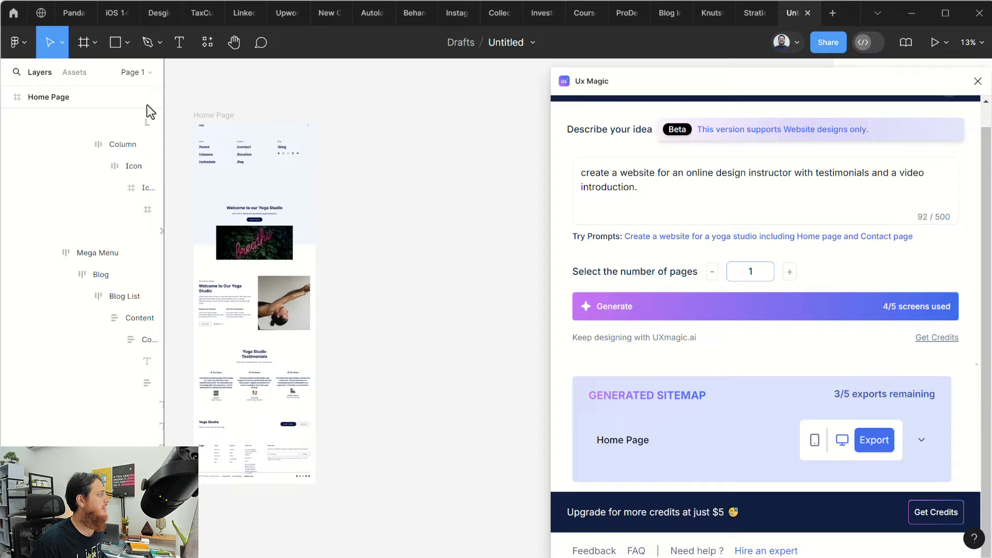
Draw a large empty frame beside the yoga page and export the generated Home Page.
left_click(93, 43)
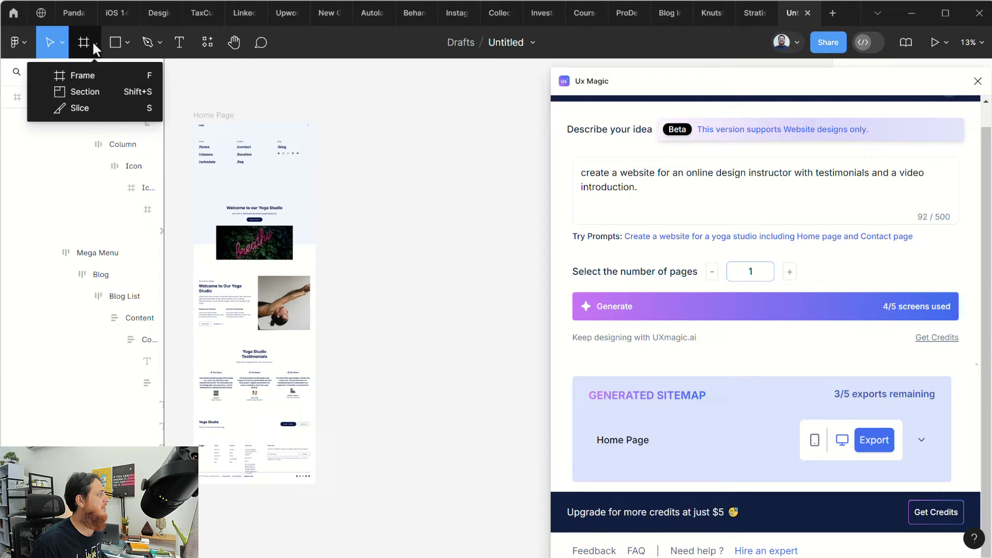
left_click(98, 79)
left_click_drag(334, 122, 522, 528)
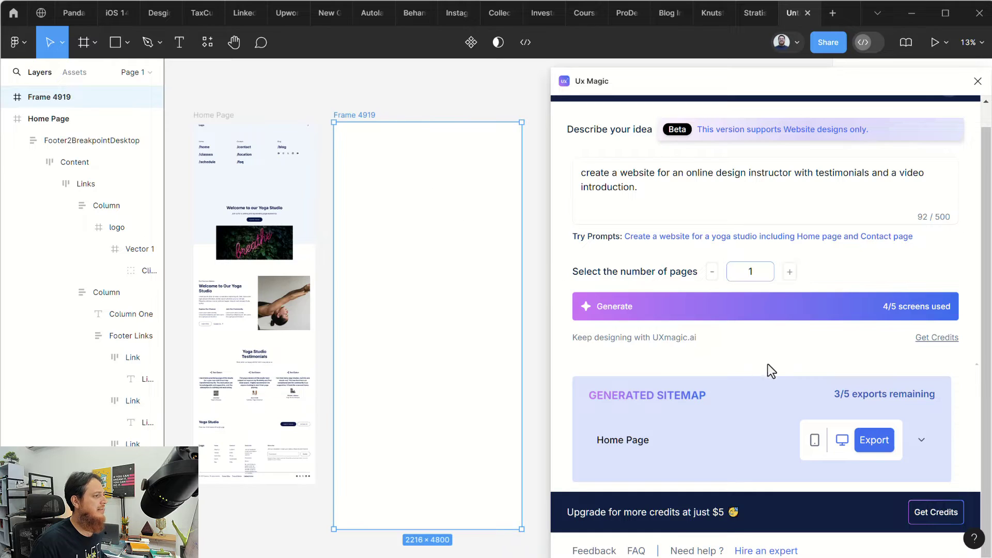
left_click(870, 436)
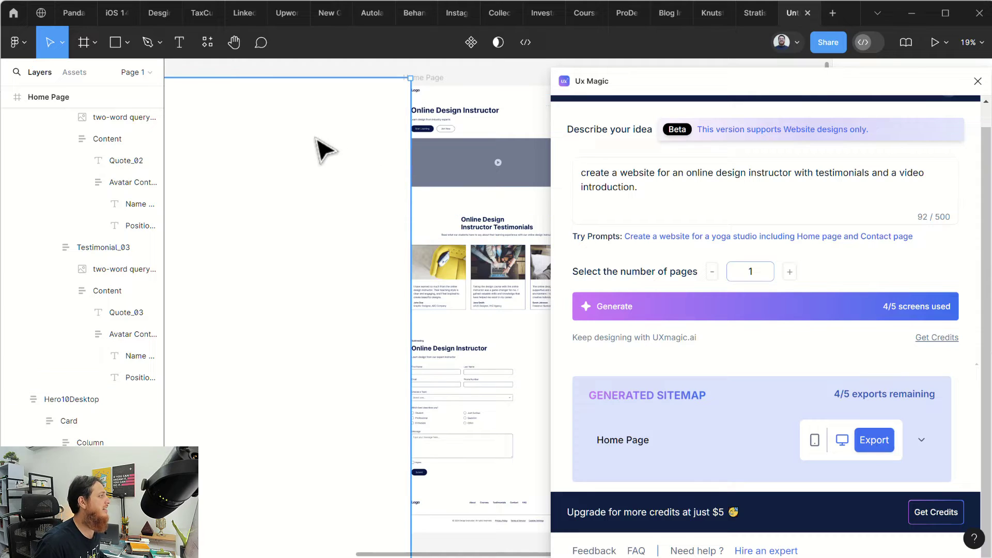
Delete the empty Frame 4919 and close the Ux Magic panel.
left_click(282, 186)
left_click_drag(286, 208, 381, 266)
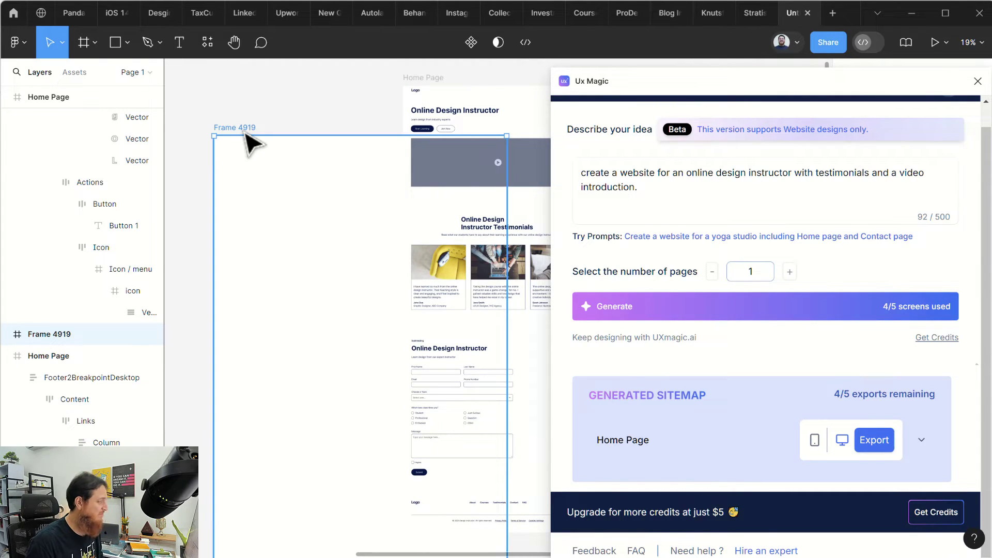
key("Delete")
left_click(439, 137)
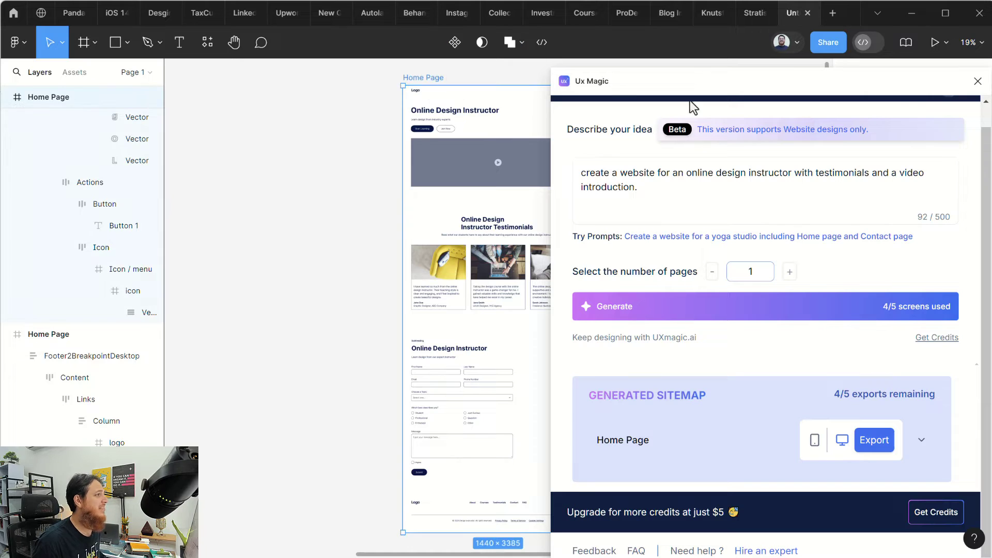
left_click(977, 81)
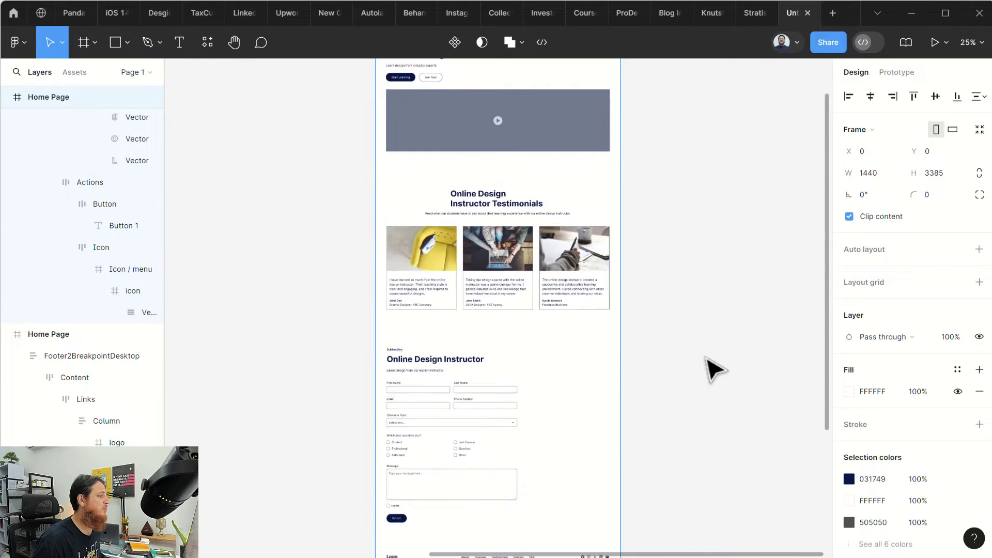
Zoom to 50% and scroll through the 1440 × 3385 Home Page down to its footer.
key("ctrl+plus")
scroll(600, 431, "up", 10)
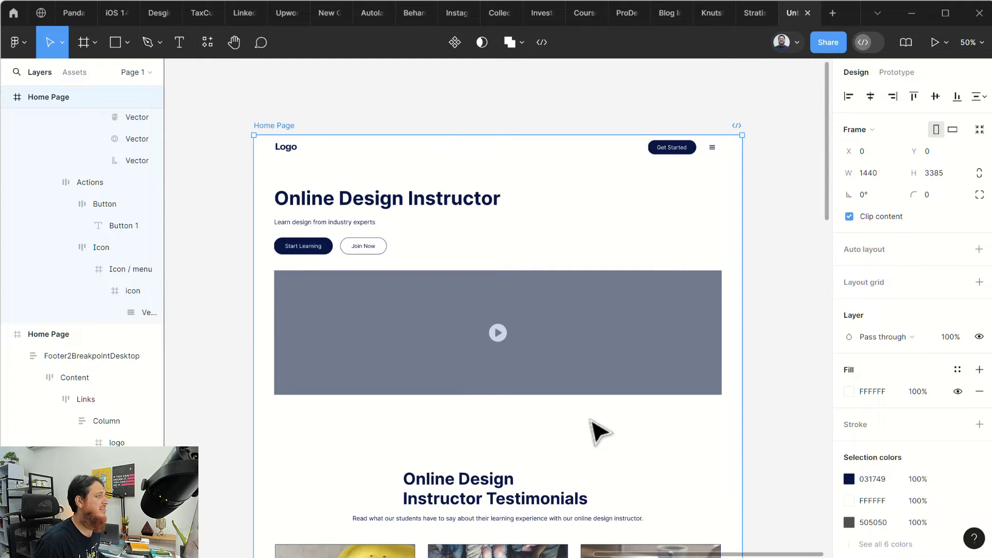
scroll(599, 432, "down", 10)
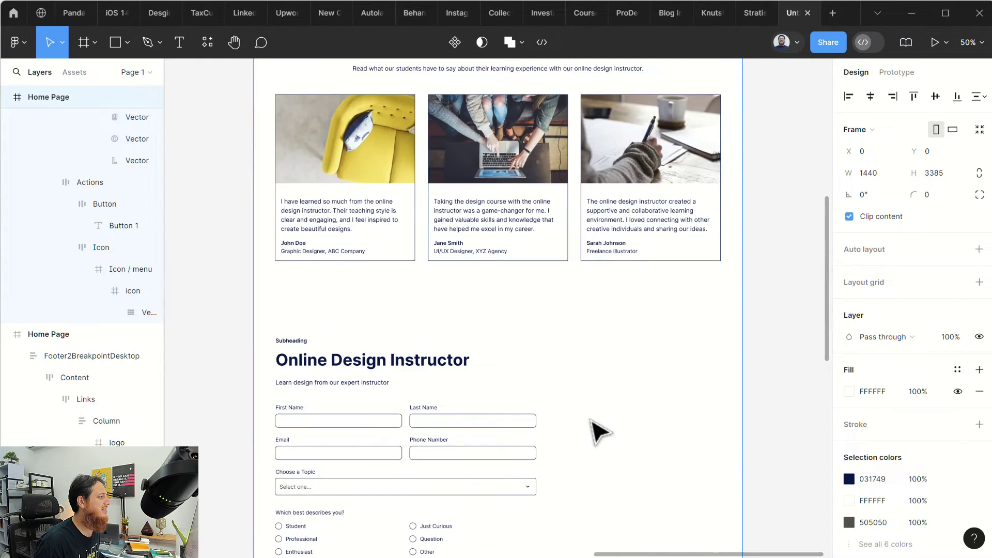
scroll(594, 428, "down", 5)
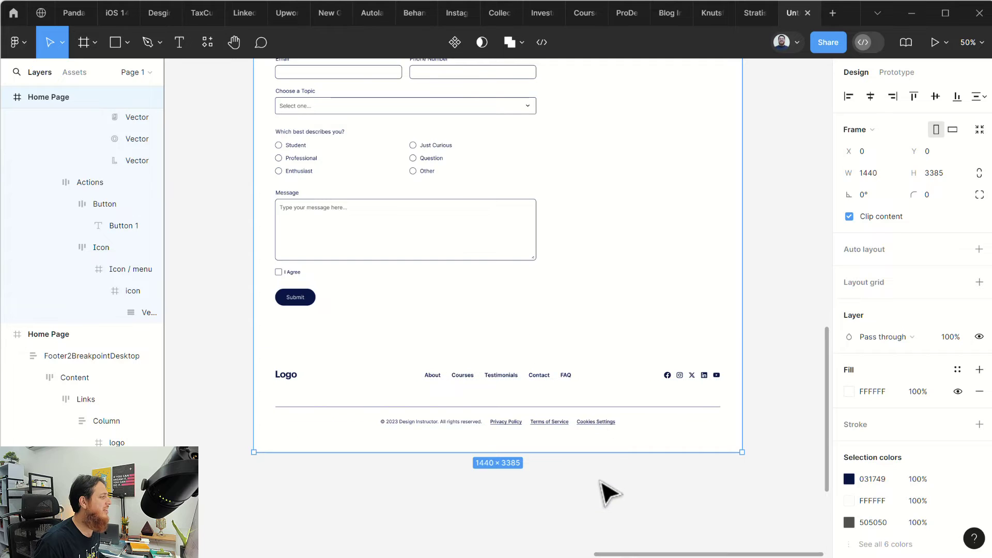
left_click(599, 503)
scroll(605, 512, "up", 8)
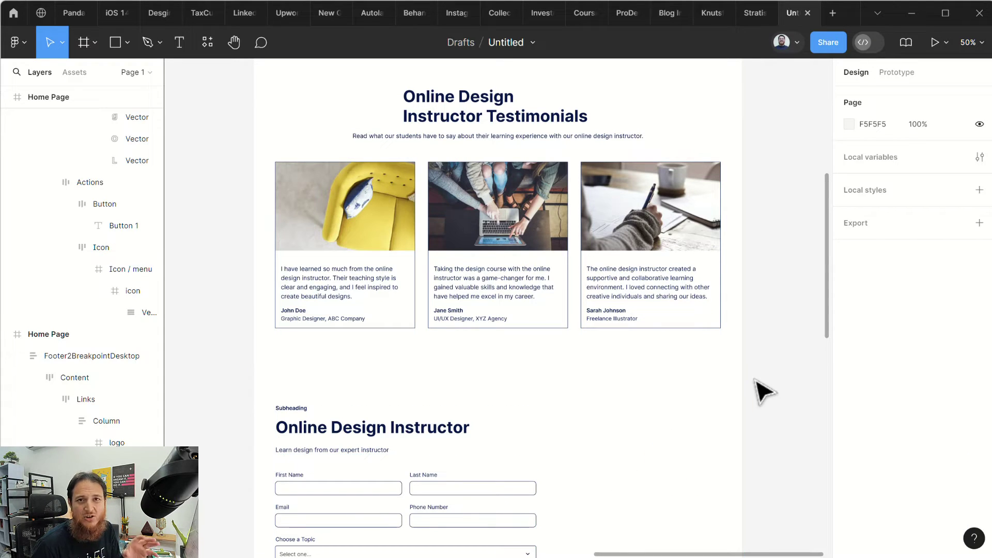
scroll(719, 426, "up", 1)
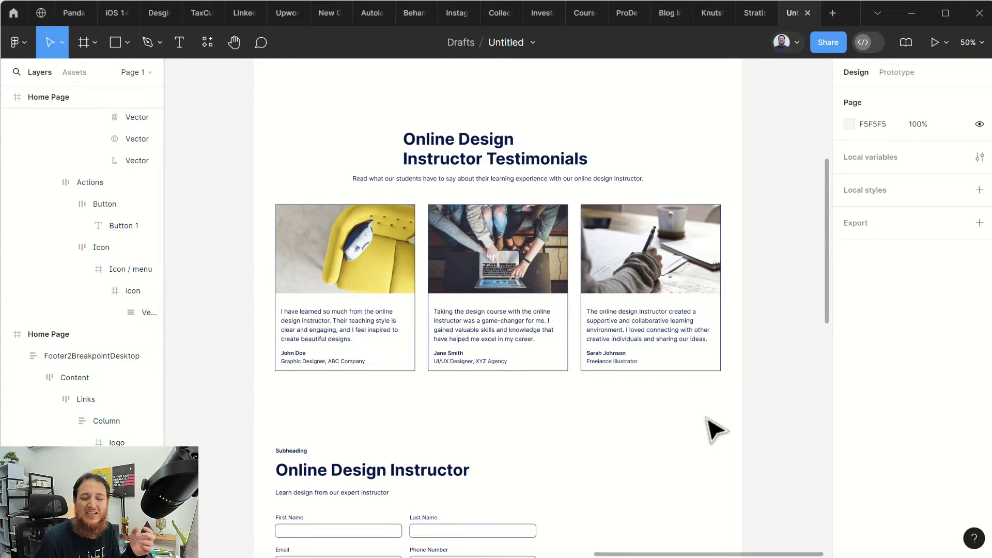
scroll(642, 383, "up", 6)
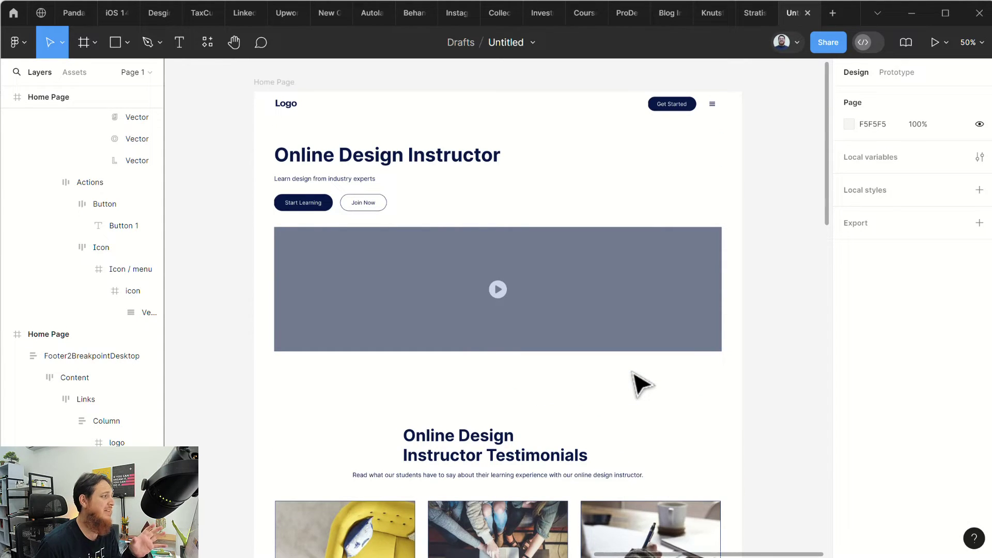
scroll(643, 384, "up", 1)
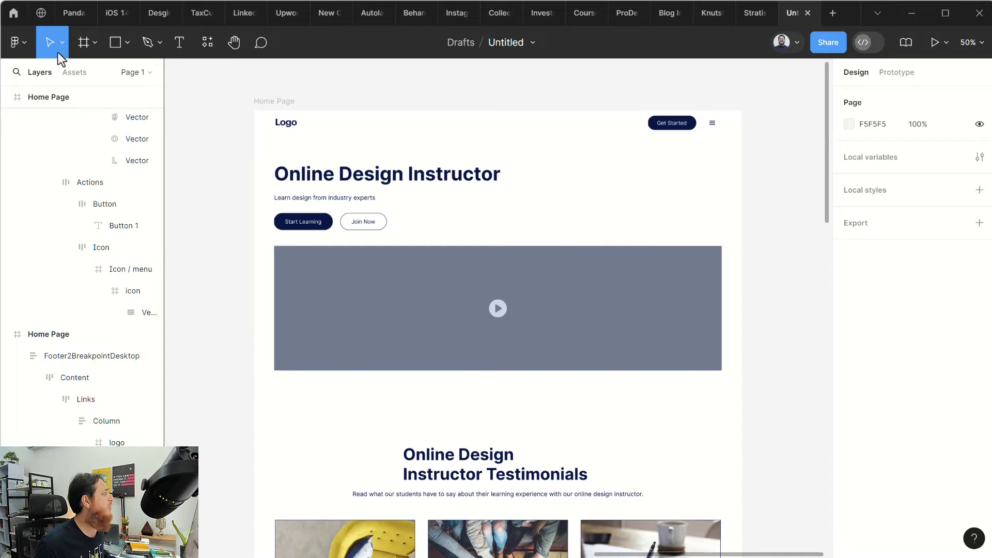
Search Figma Home for 'k', open Kangaroo.Ventures my copy, and go to its Web Design page.
left_click(14, 12)
left_click(107, 72)
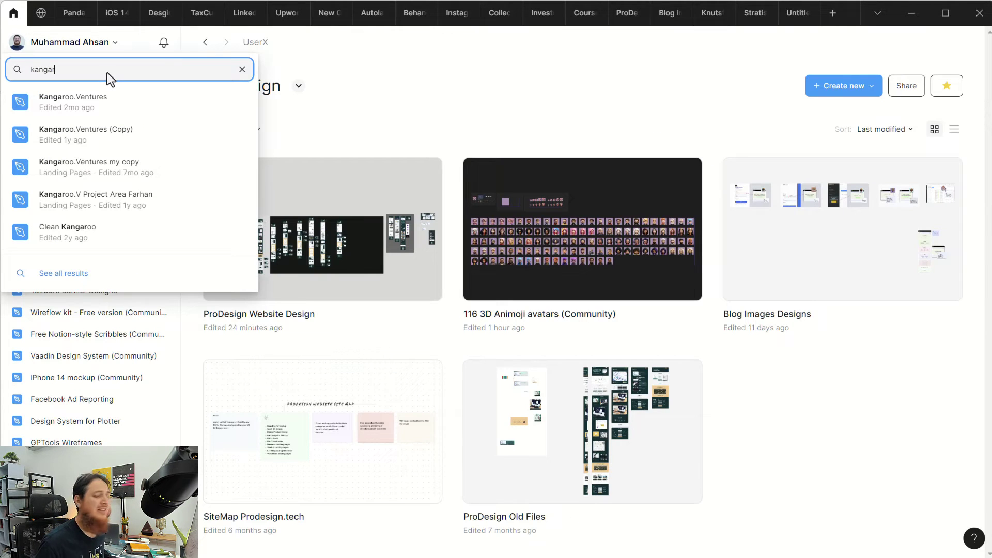
key("BackSpace")
key("BackSpace")
key("BackSpace")
key("BackSpace")
key("BackSpace")
key("BackSpace")
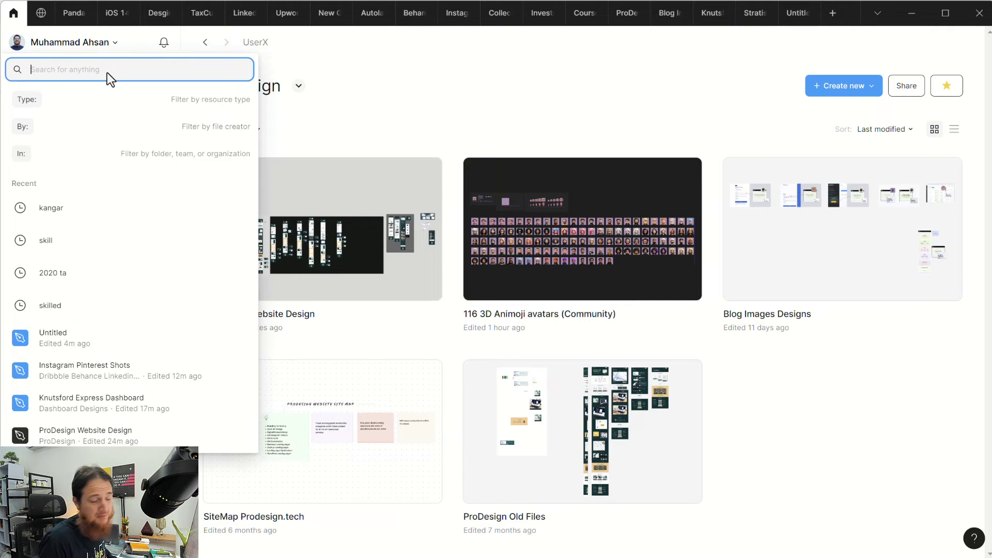
type("k")
left_click(60, 258)
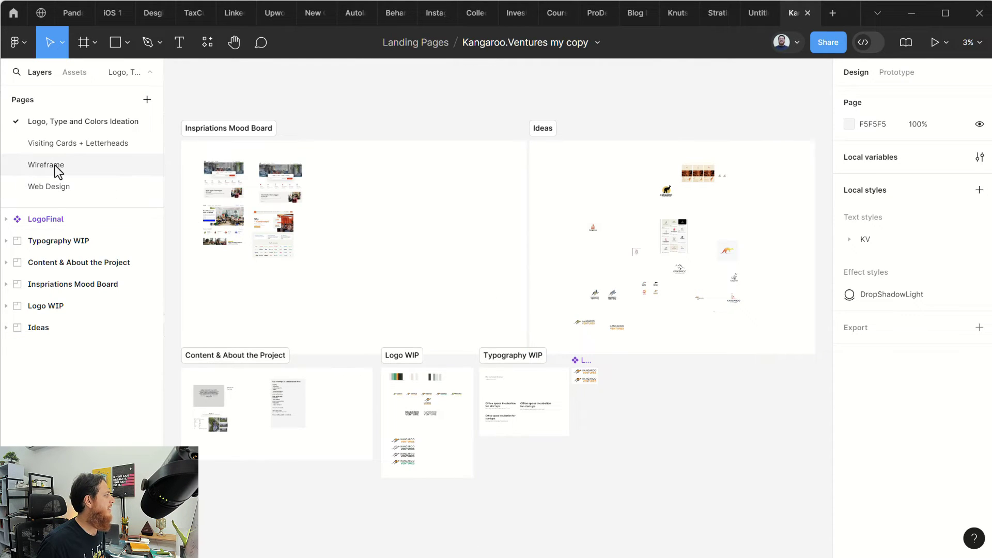
left_click(56, 189)
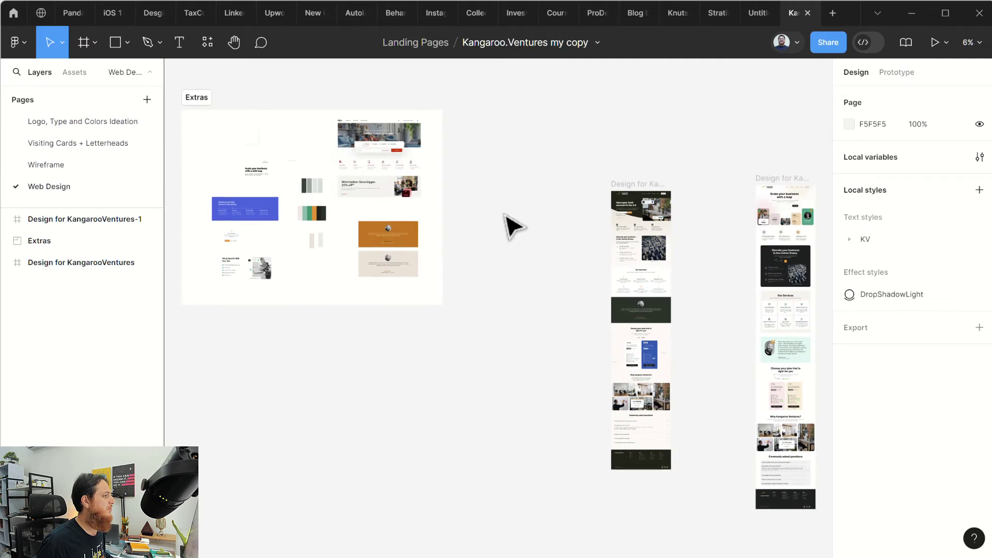
On the Wireframe page, fit the Kangroo Ventures wireframe and scroll down through its sections.
left_click(32, 165)
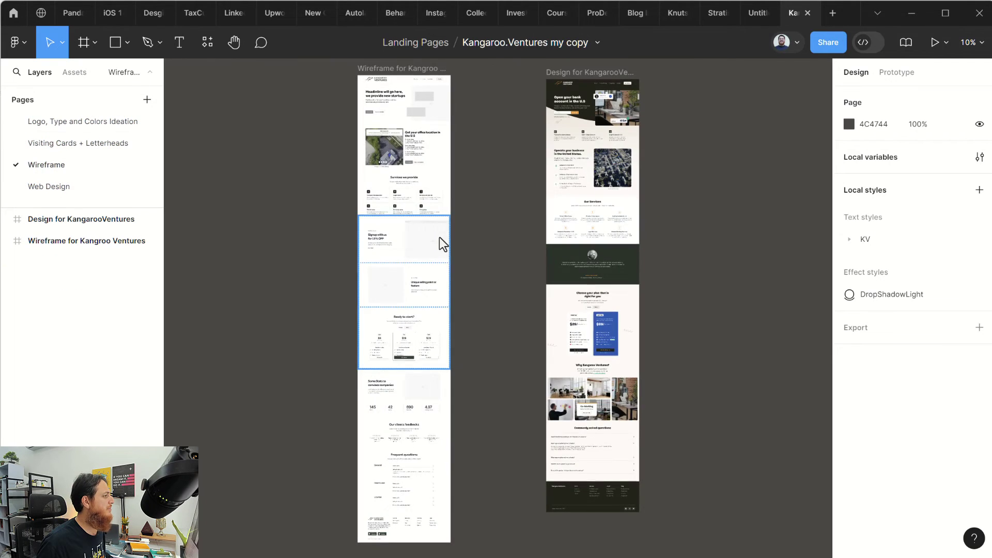
left_click(381, 75)
key("shift+2")
key("shift+2")
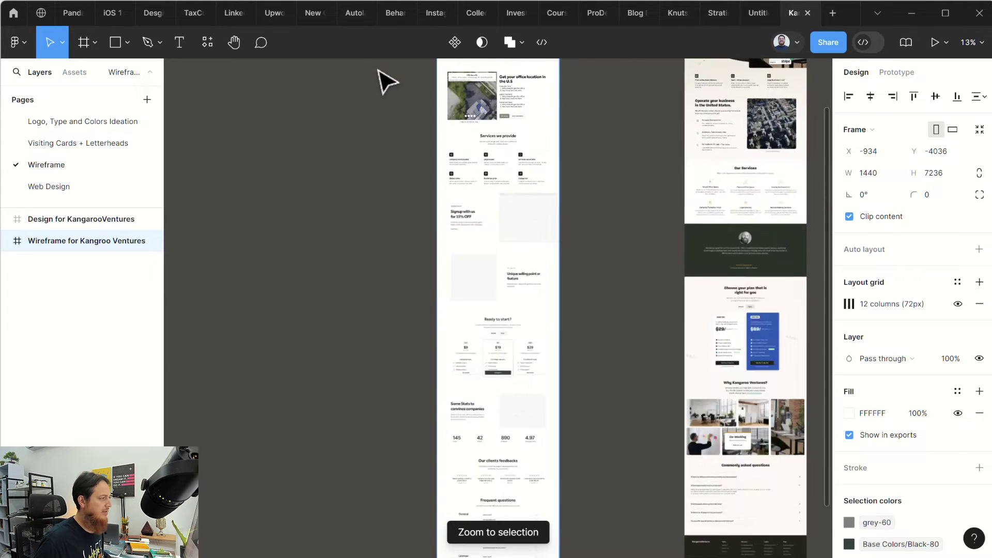
scroll(467, 326, "up", 15)
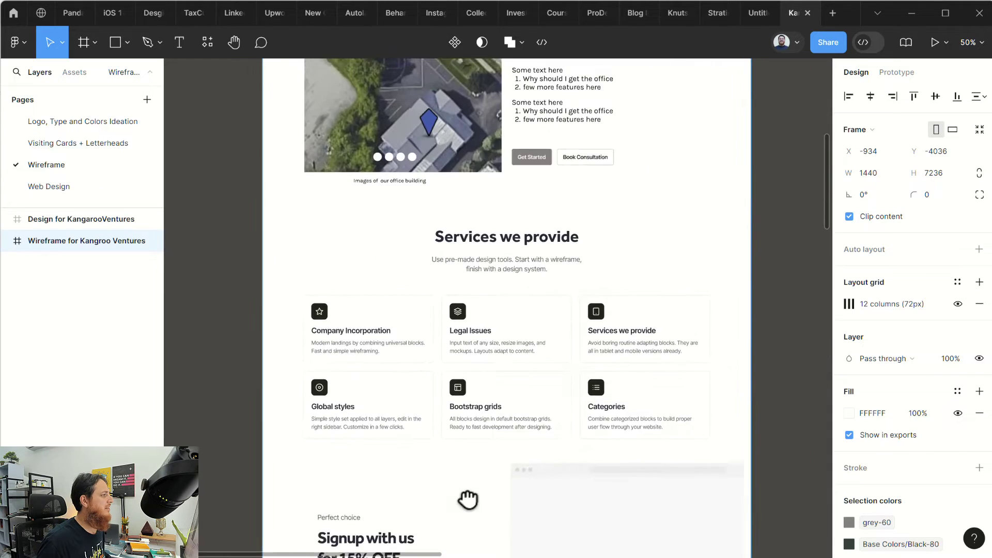
scroll(506, 391, "up", 2)
scroll(510, 359, "down", 3)
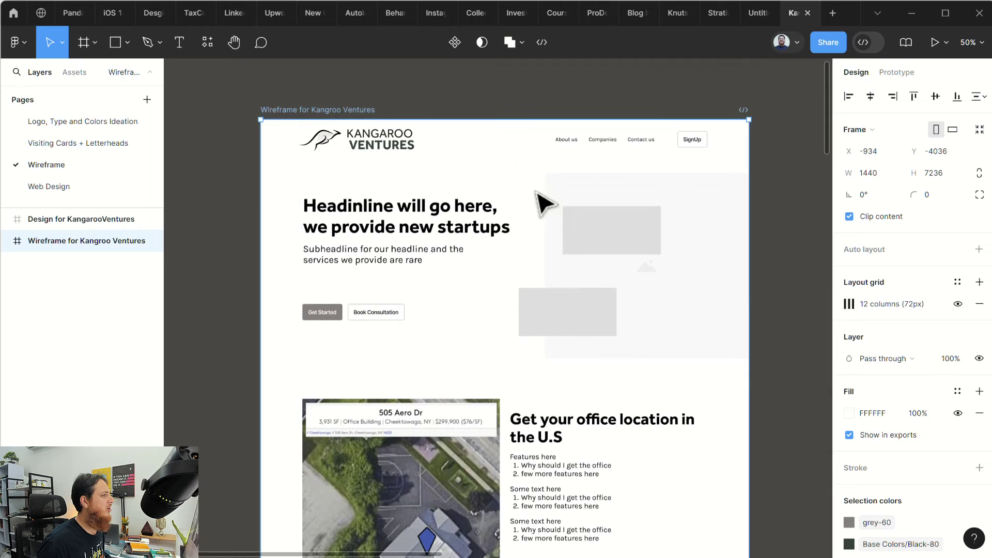
scroll(491, 372, "down", 5)
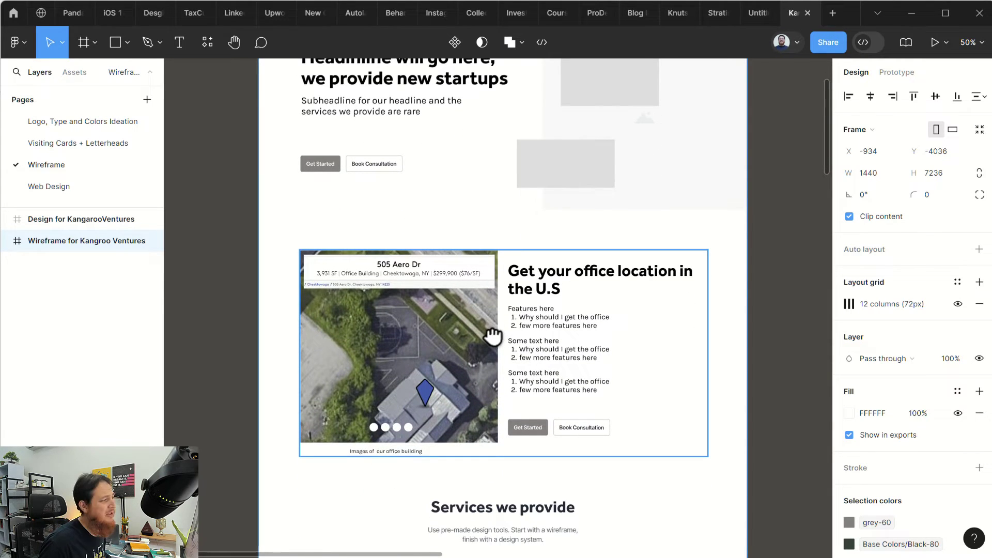
scroll(491, 362, "down", 4)
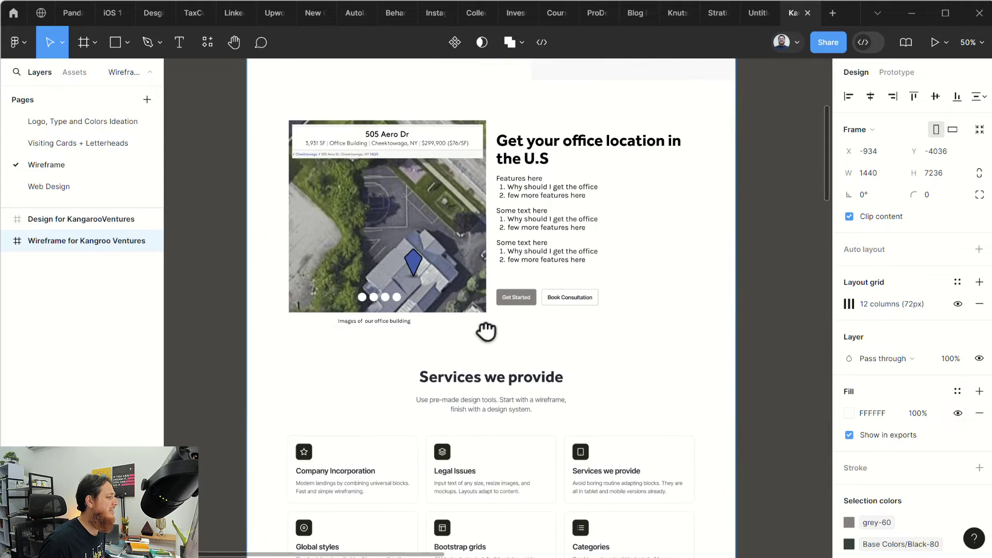
scroll(486, 332, "down", 5)
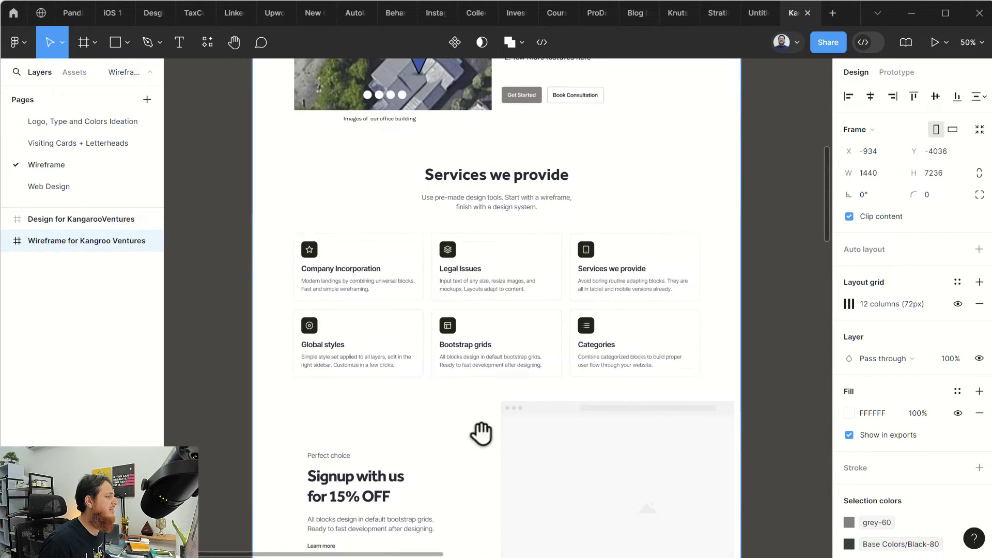
scroll(480, 433, "down", 9)
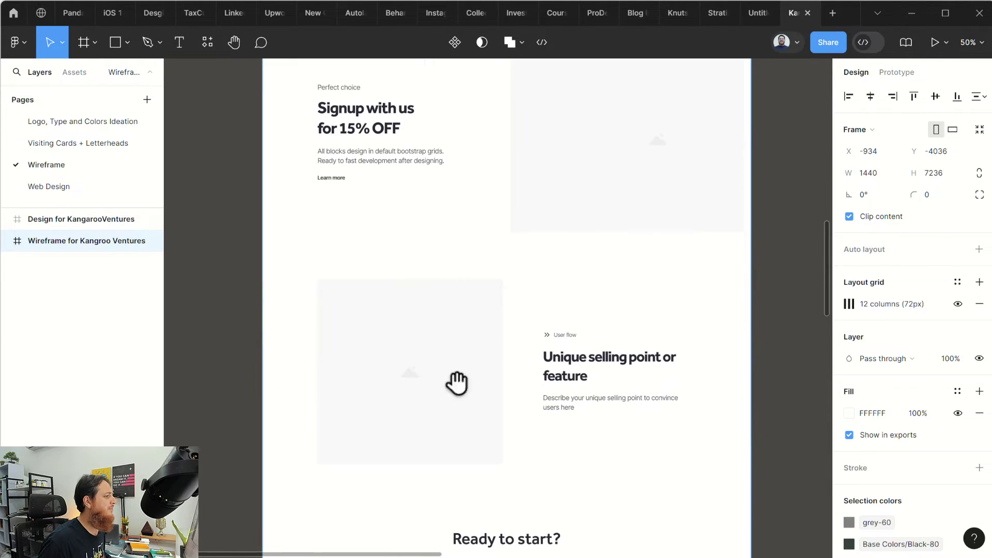
scroll(458, 382, "down", 3)
scroll(525, 460, "down", 5)
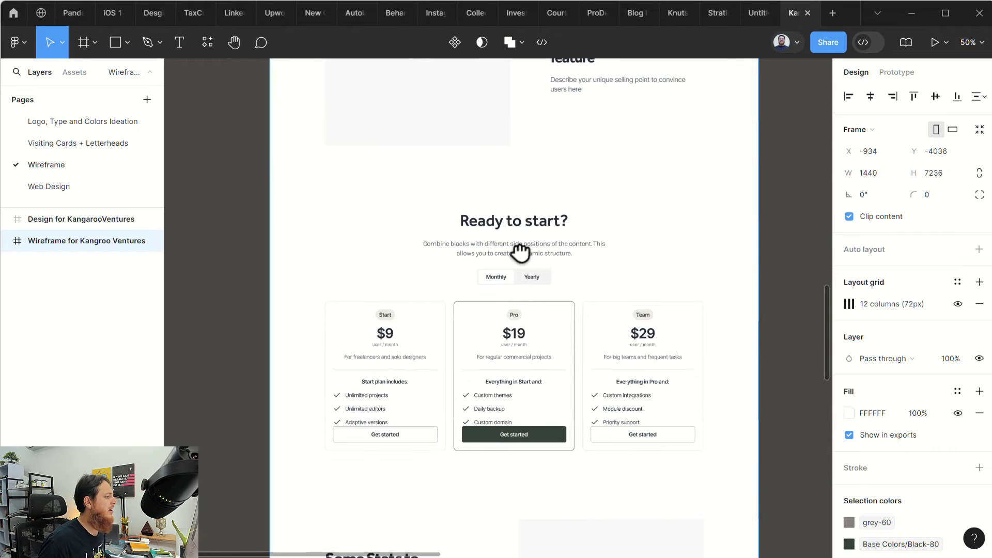
scroll(505, 372, "down", 8)
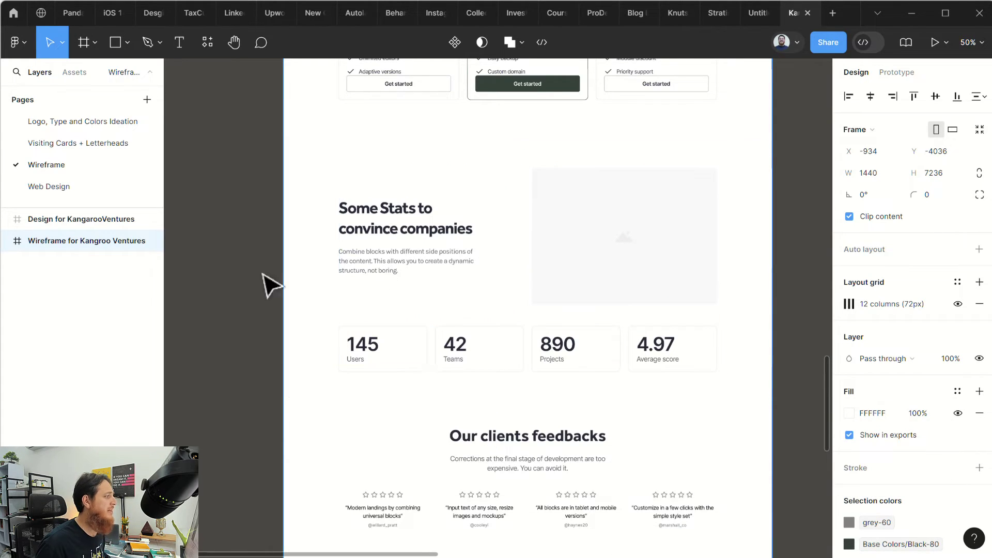
Scroll to the wireframe footer and back, then pan to show it beside the final design.
left_click(202, 285)
scroll(250, 303, "down", 5)
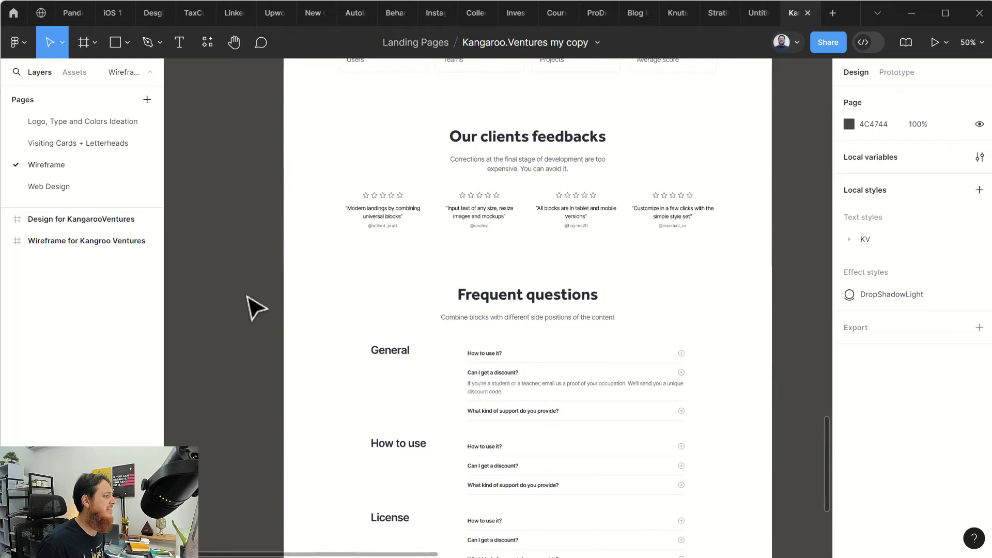
scroll(255, 305, "down", 4)
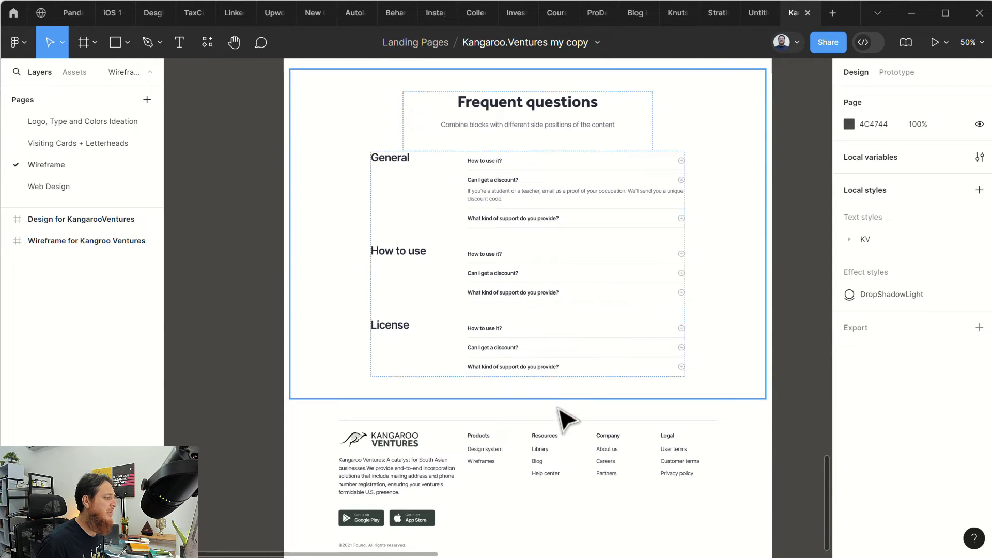
scroll(677, 415, "down", 1)
scroll(532, 372, "down", 2)
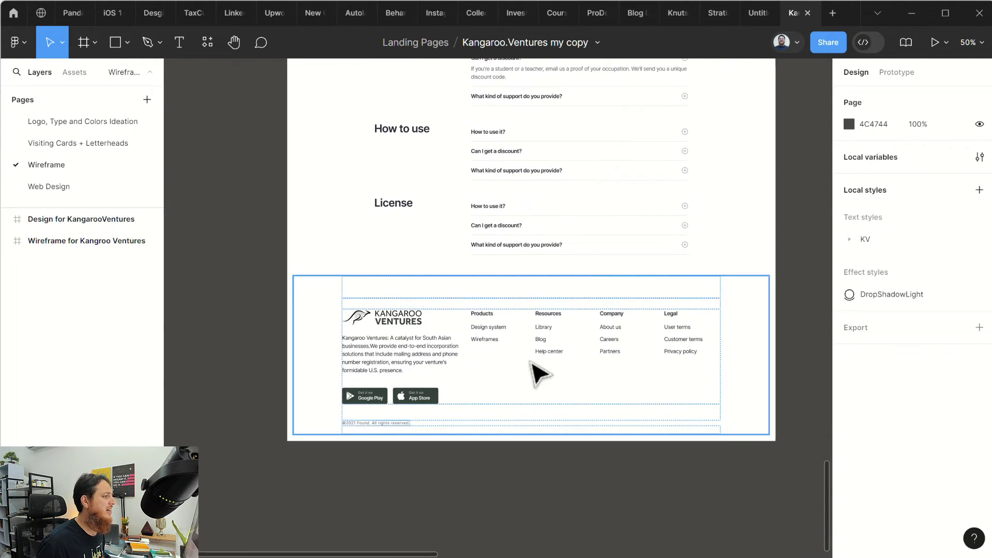
scroll(594, 259, "up", 3)
scroll(591, 245, "up", 13)
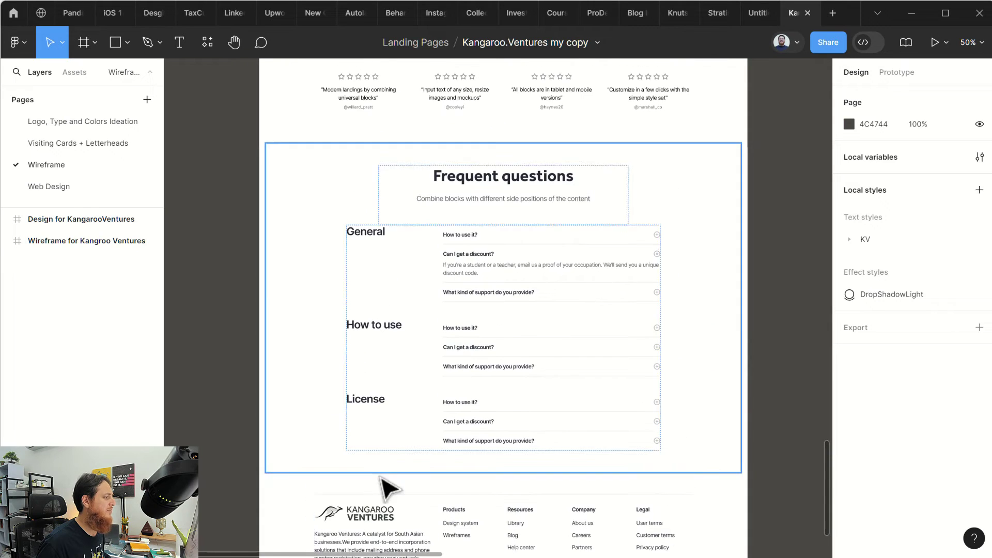
scroll(571, 152, "up", 20)
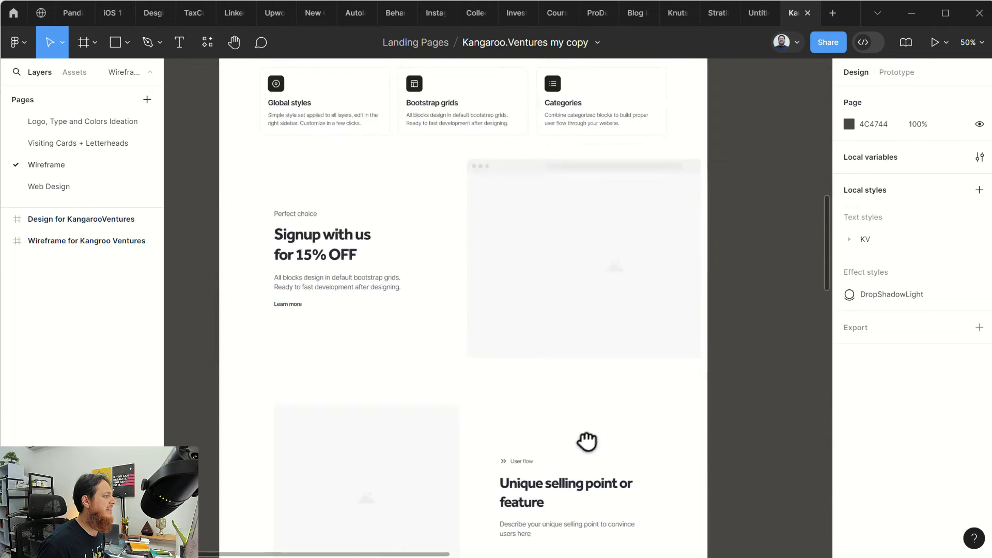
scroll(600, 212, "up", 2)
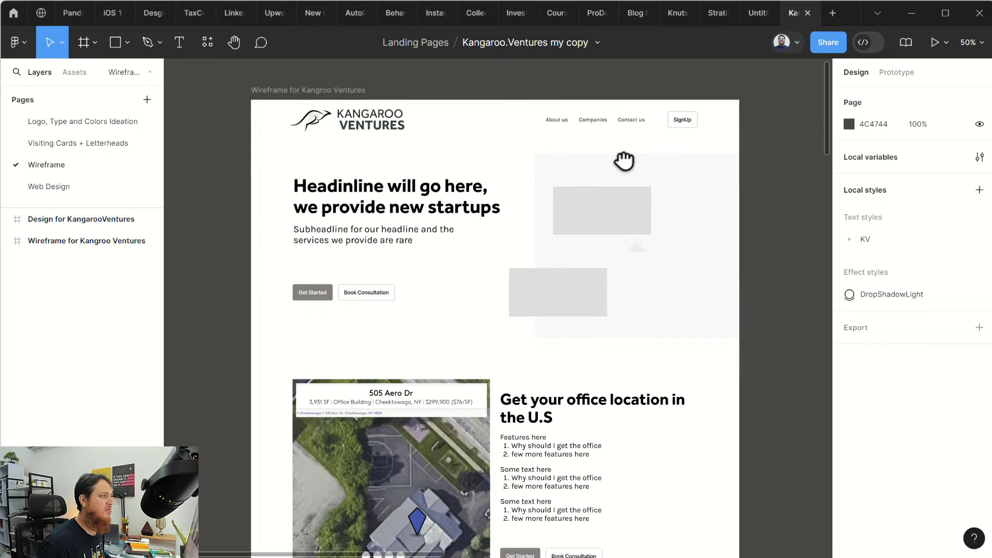
scroll(623, 158, "down", 5)
left_click_drag(609, 299, 425, 215)
Show the Design for KangarooVentures frame at actual size with the interface hidden.
left_click(483, 137)
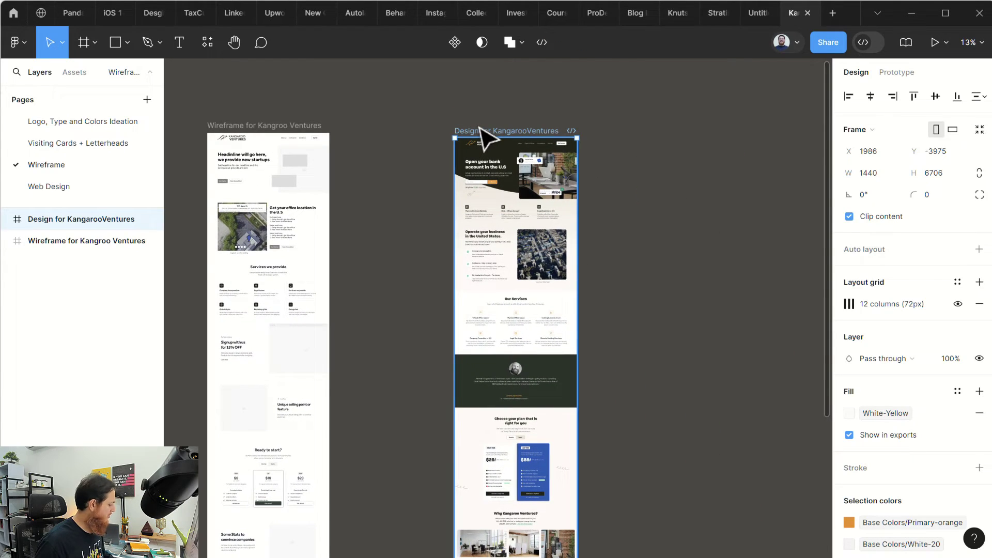
key("shift+2")
key("shift+0")
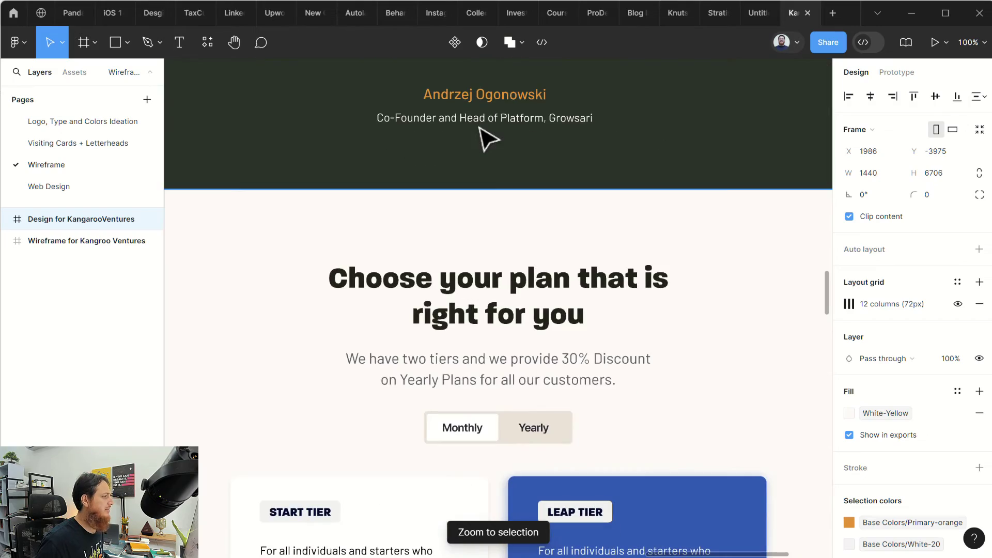
key("ctrl+backslash")
Scroll from the bank-account hero through services, pricing, gallery and FAQ to the footer.
scroll(472, 179, "up", 10)
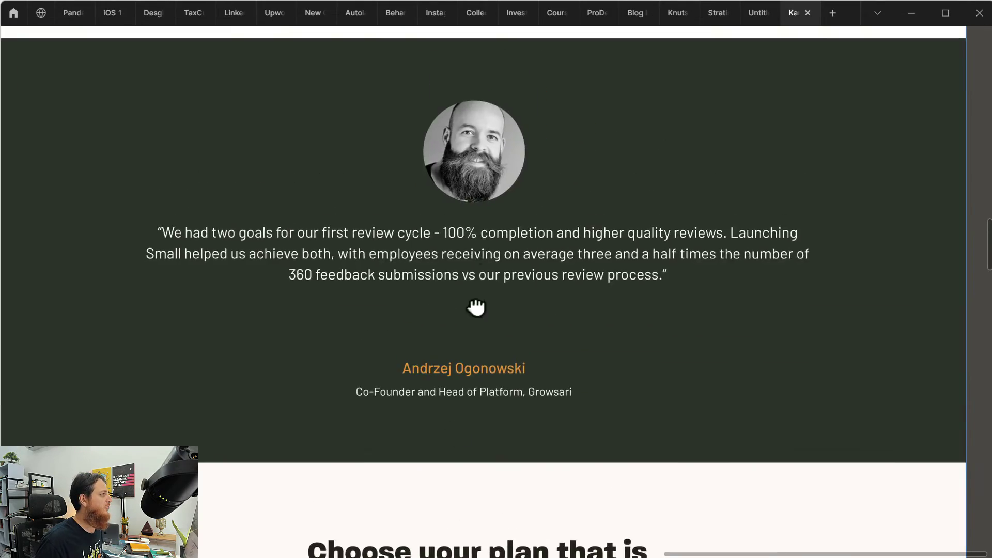
scroll(497, 506, "up", 15)
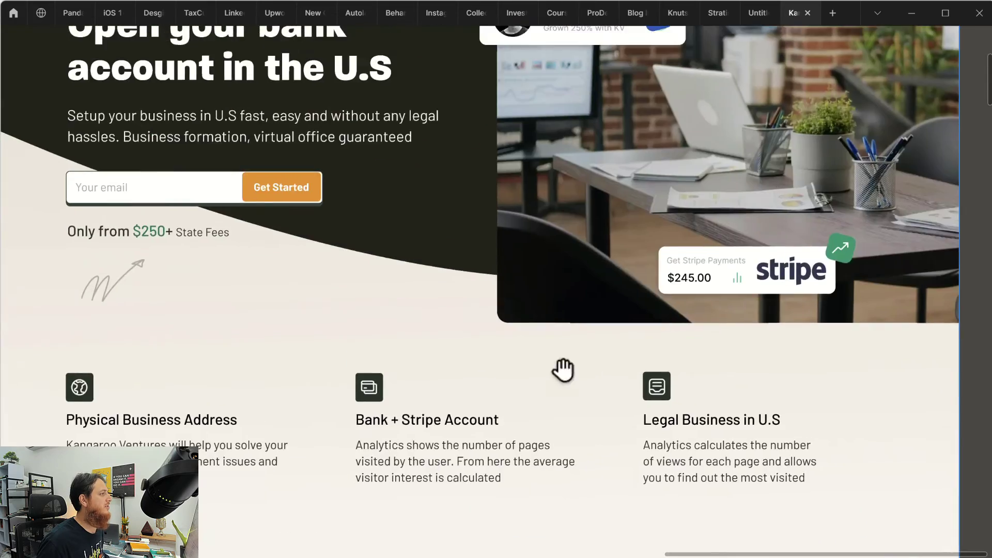
scroll(575, 492, "up", 3)
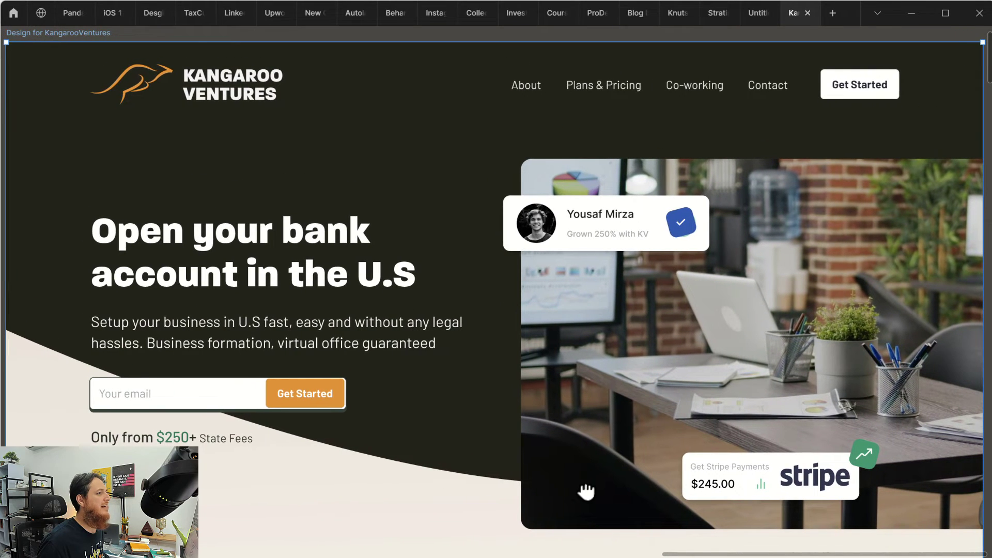
key("minus")
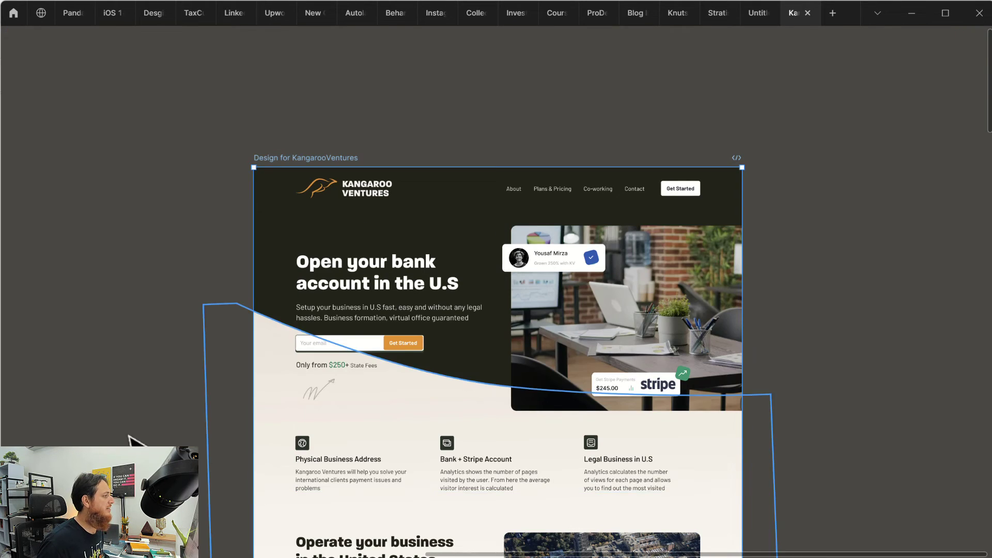
scroll(166, 374, "down", 5)
scroll(167, 376, "down", 10)
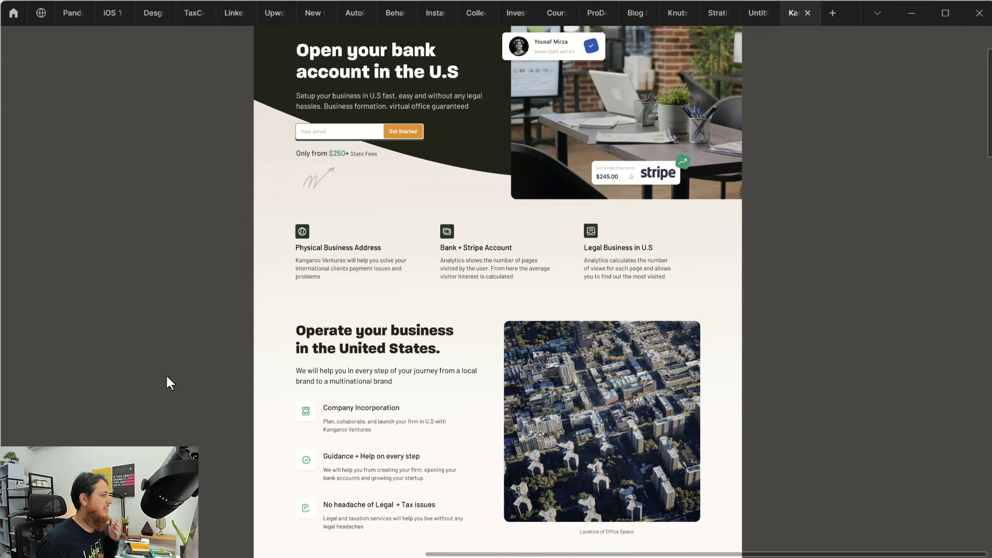
scroll(166, 377, "down", 8)
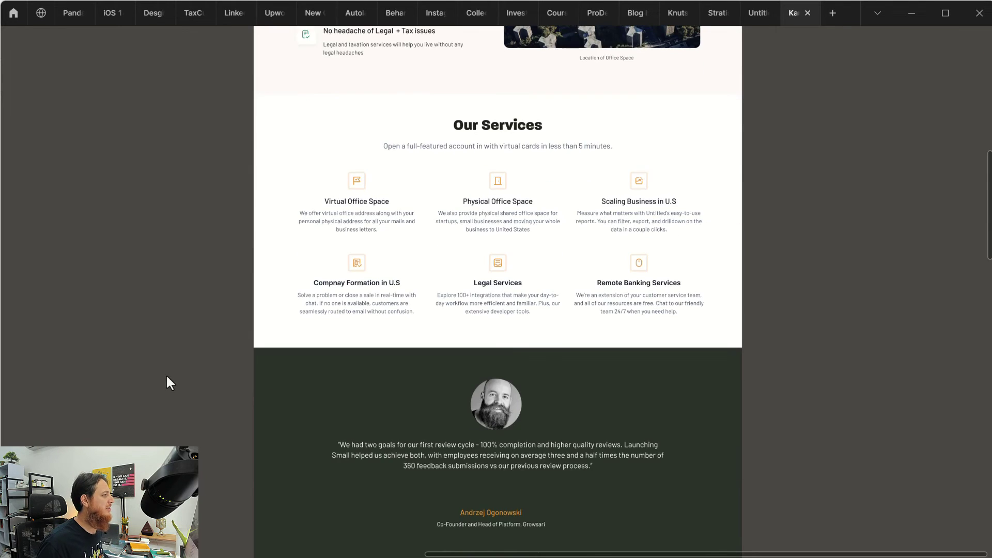
scroll(167, 377, "down", 4)
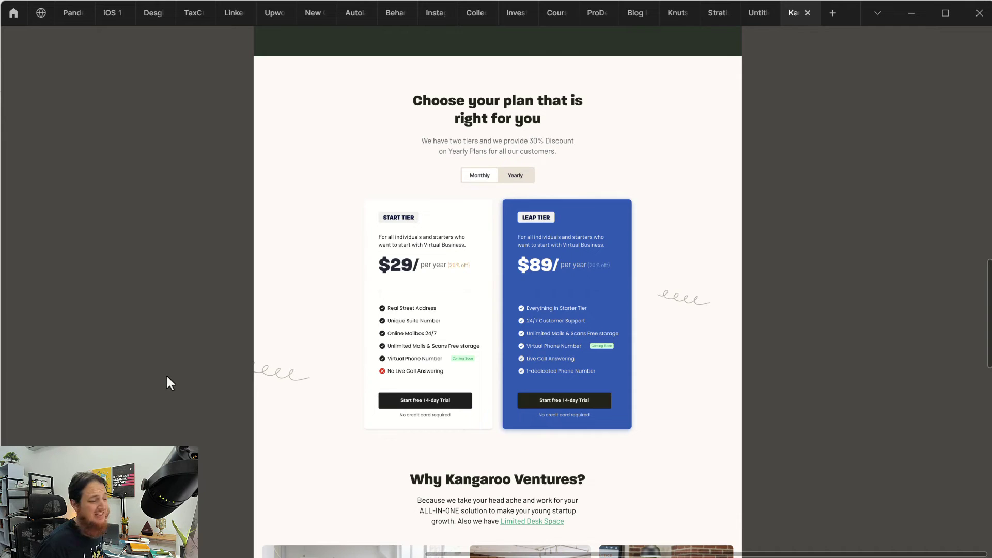
scroll(167, 376, "down", 10)
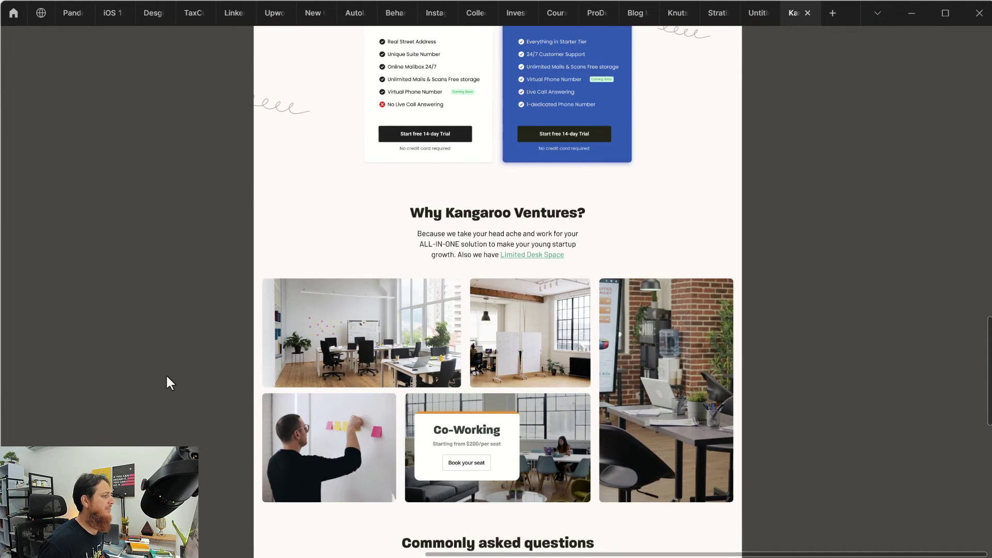
scroll(166, 377, "down", 8)
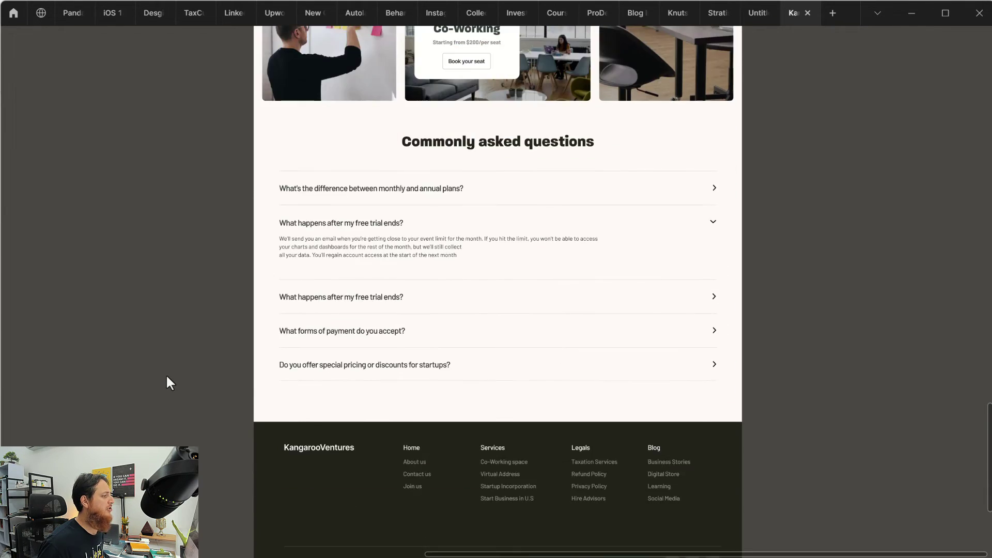
Zoom to fit the Wireframe for Kangroo Ventures frame and bring its logo header and headline into view.
key("minus")
key("minus")
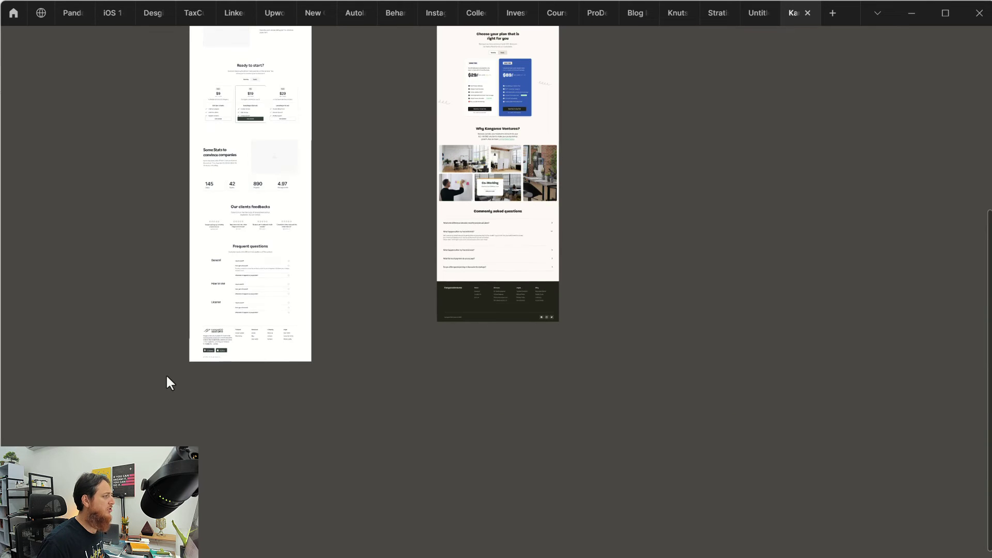
left_click_drag(184, 361, 456, 451)
left_click_drag(487, 142, 585, 287)
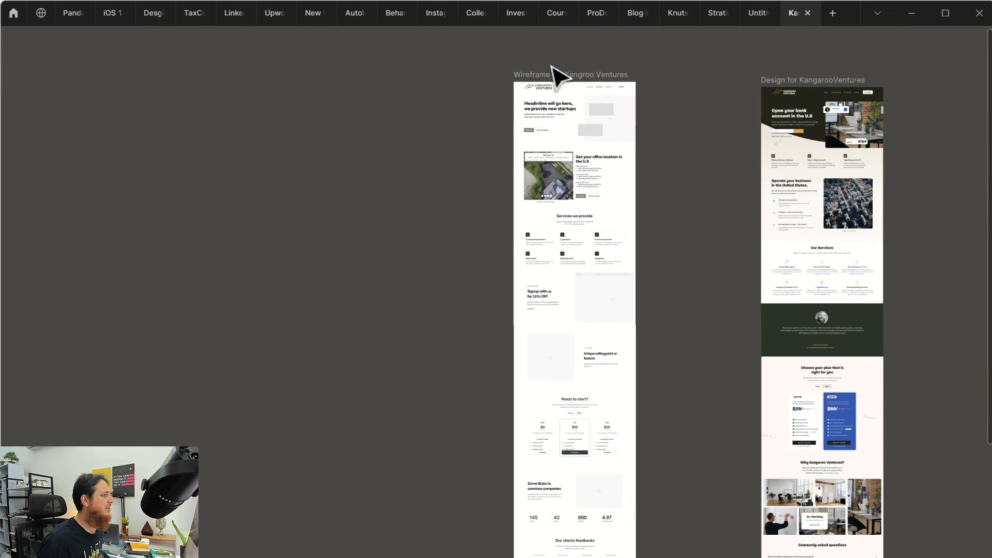
key("shift+2")
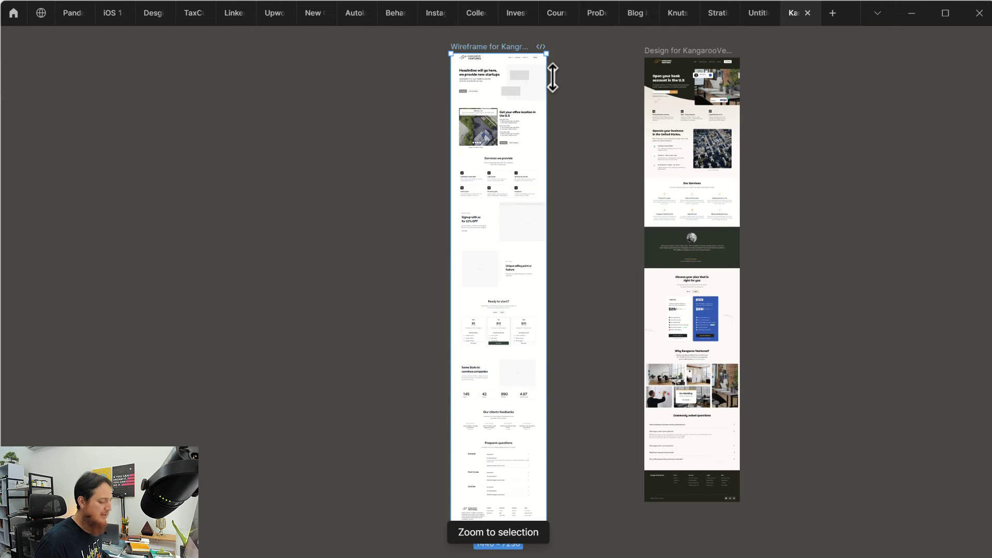
scroll(563, 140, "up", 20)
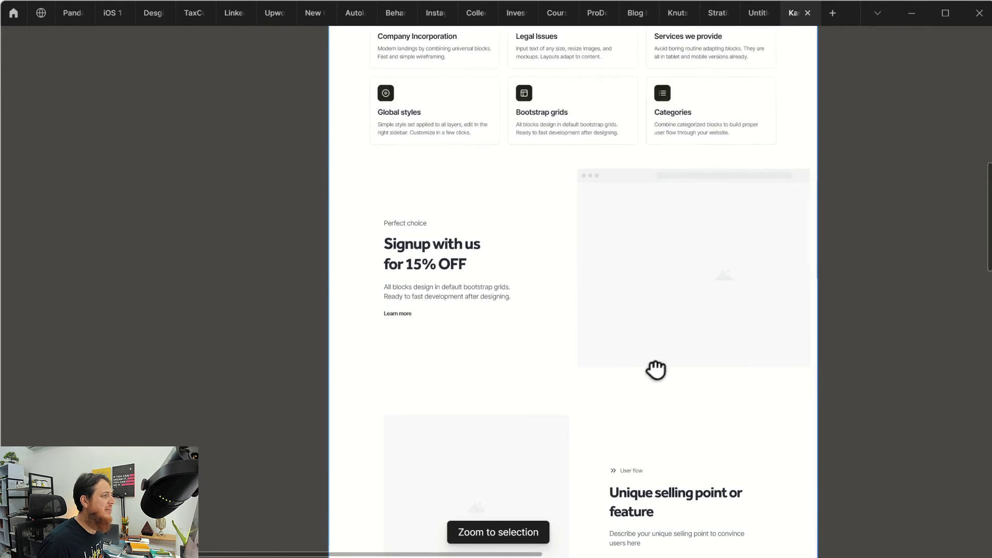
left_click_drag(673, 281, 674, 330)
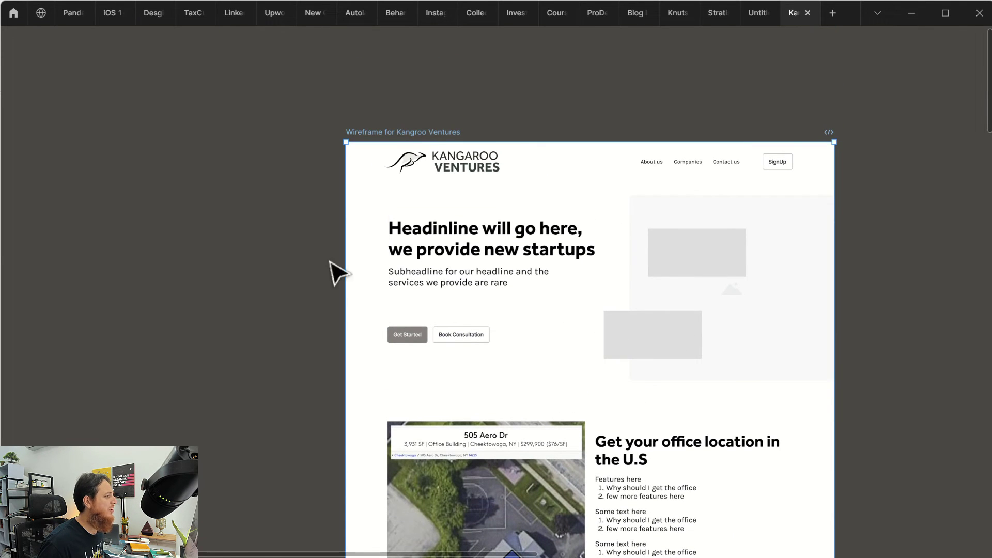